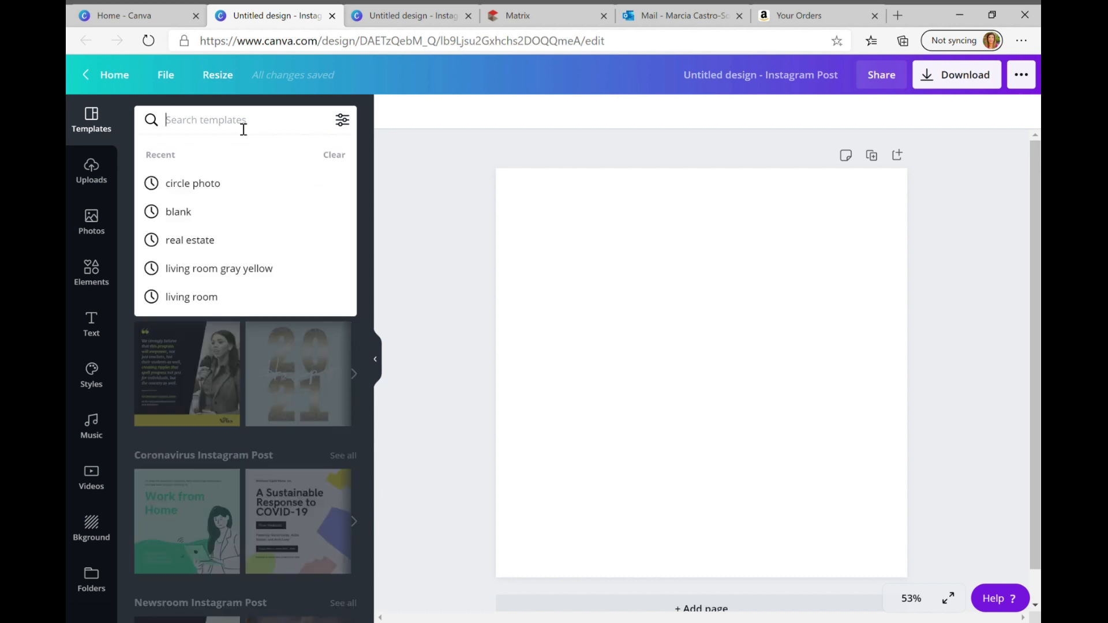
Search the templates for "circle photo" and apply the red "Today is your day!" design with a round portrait
type("circle photo")
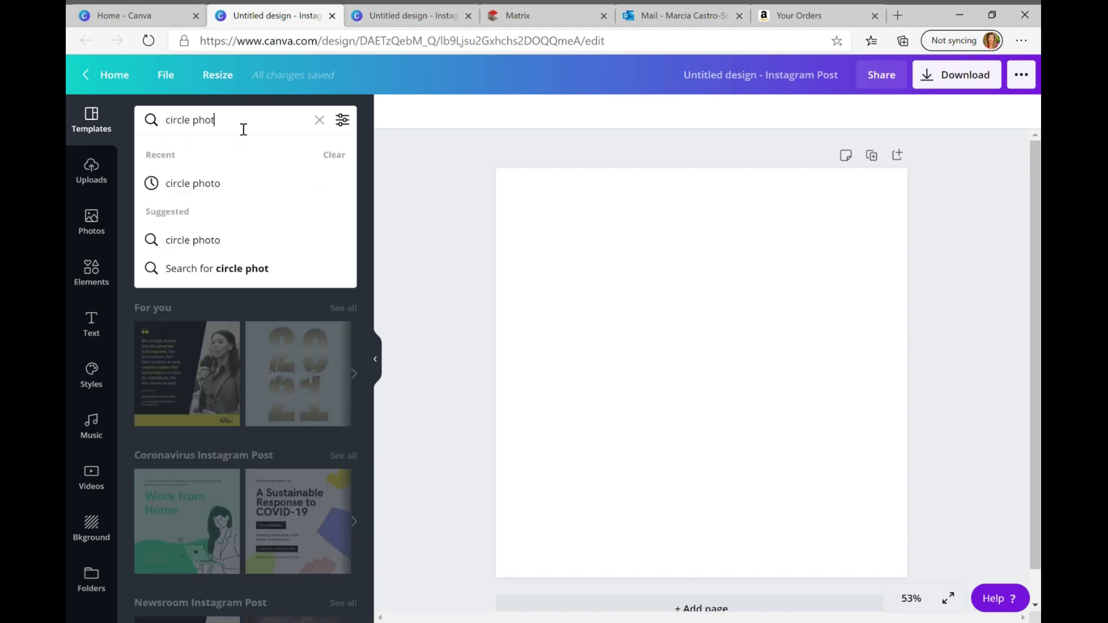
key("Return")
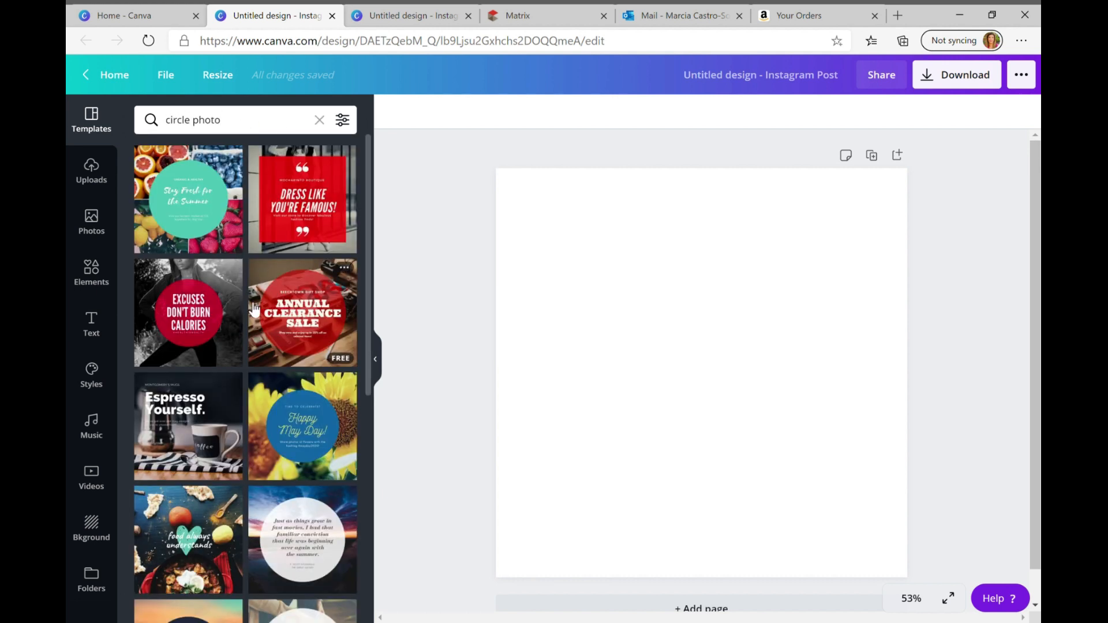
scroll(241, 401, "down", 2)
scroll(242, 401, "down", 7)
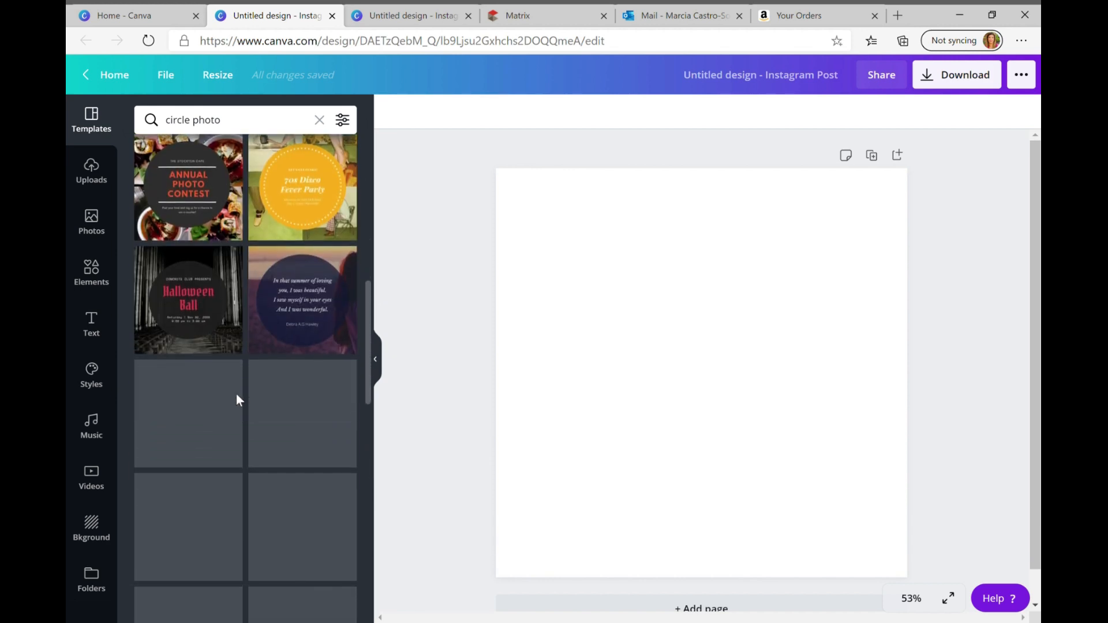
scroll(247, 430, "down", 5)
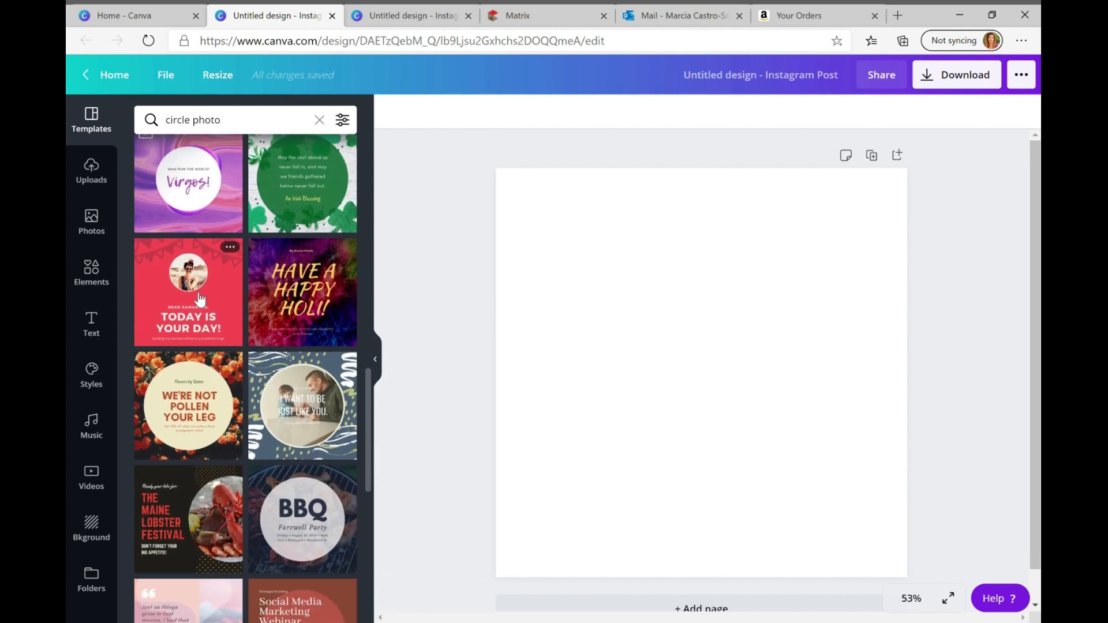
left_click(200, 299)
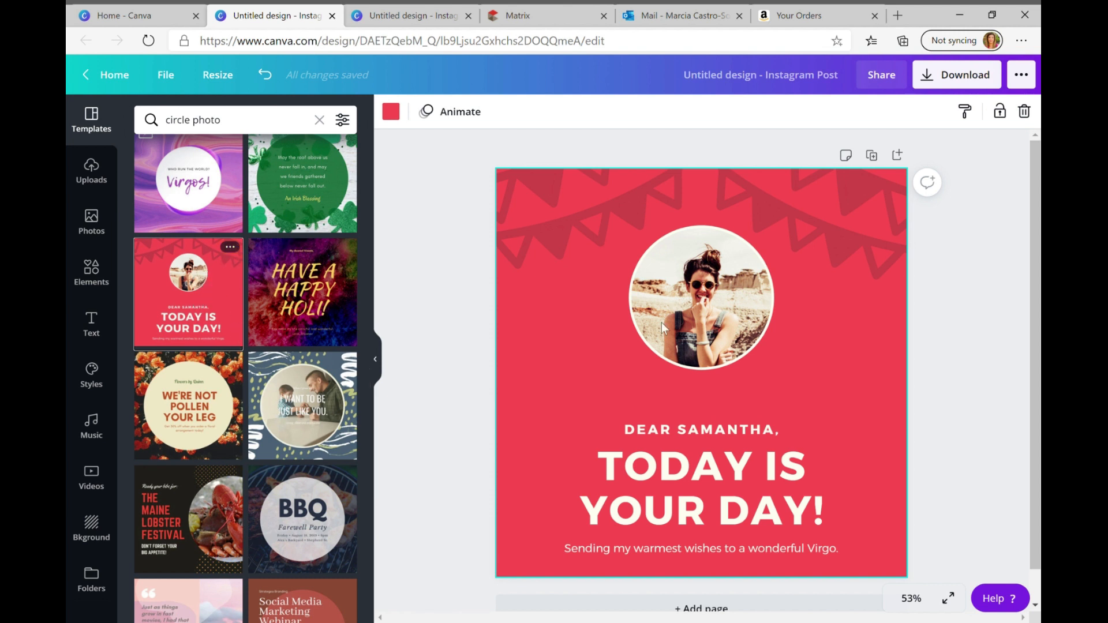
Delete both bunting graphics and the whole greeting text group, leaving only the round photo on the red background
left_click(586, 240)
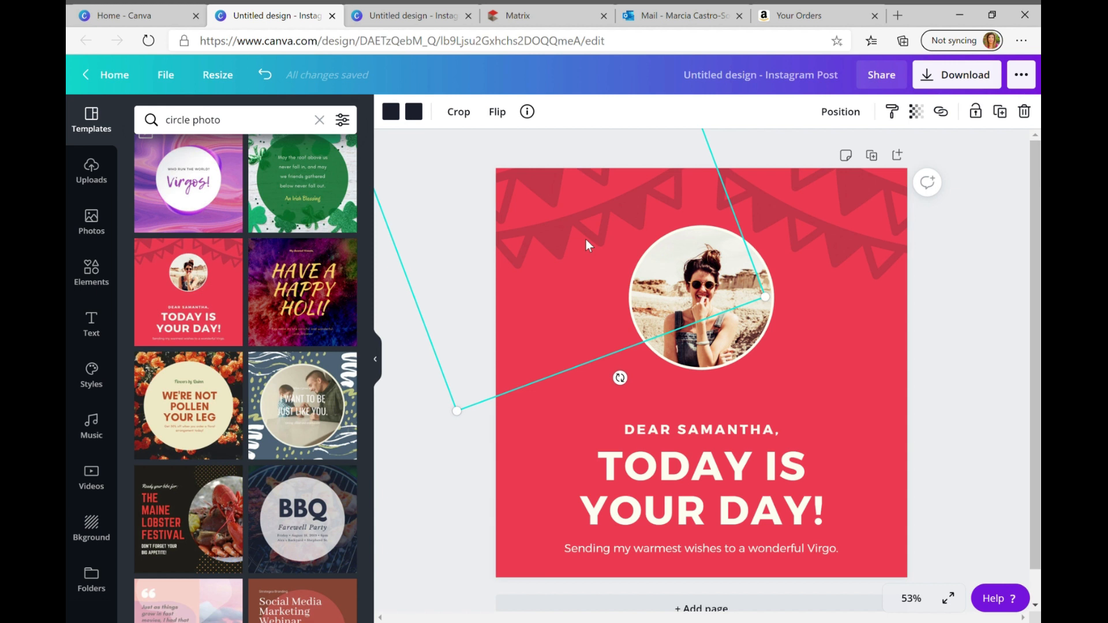
key("Delete")
left_click(787, 230)
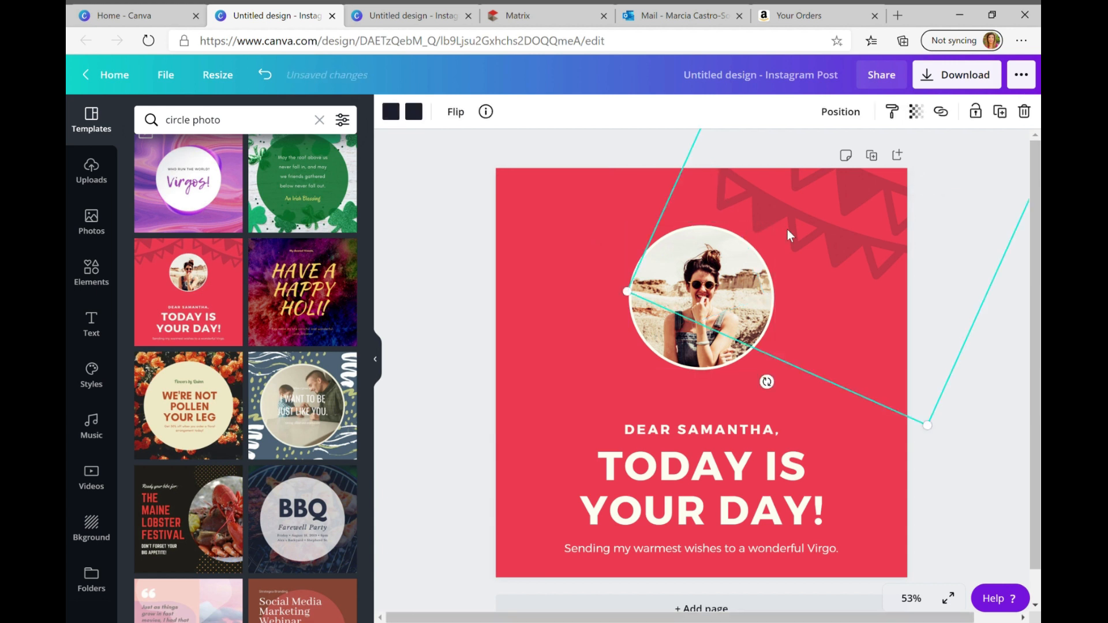
key("Delete")
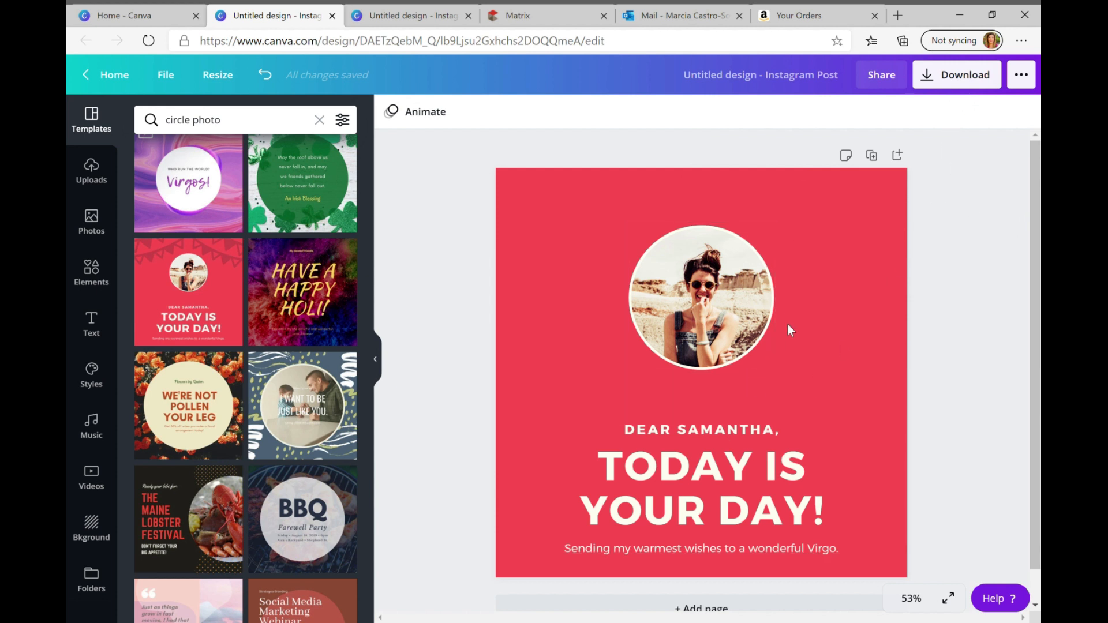
left_click(710, 487)
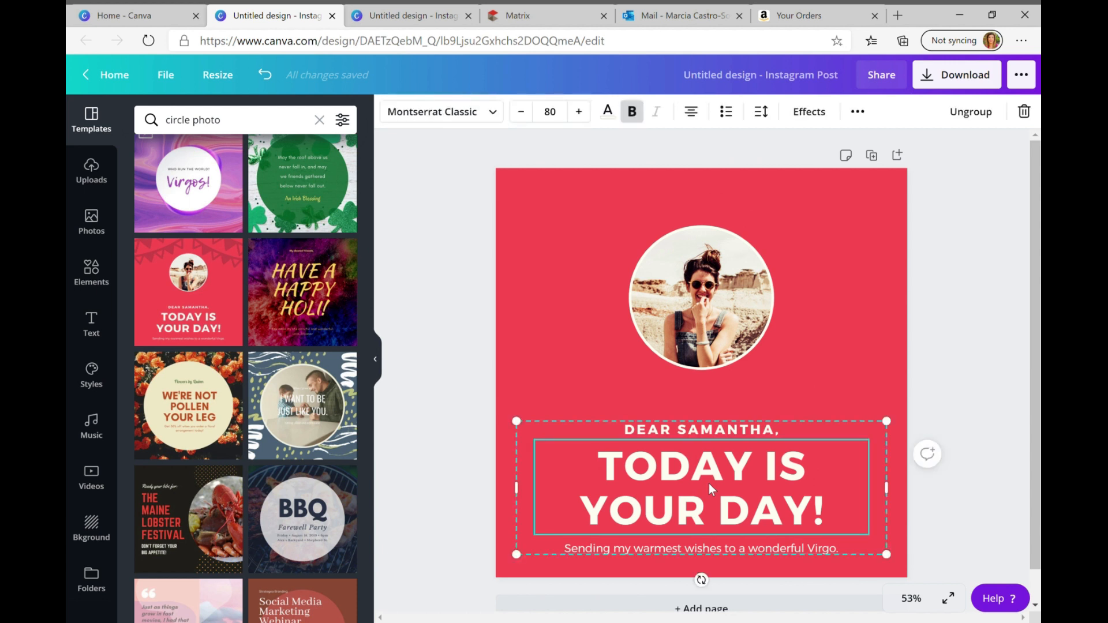
left_click(1031, 114)
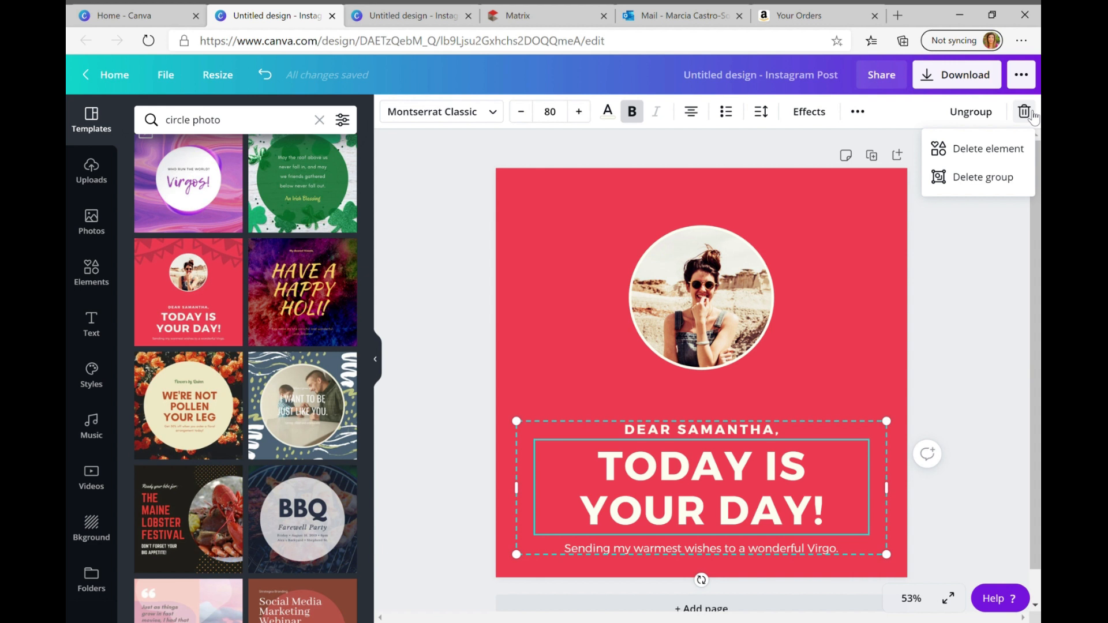
left_click(1001, 177)
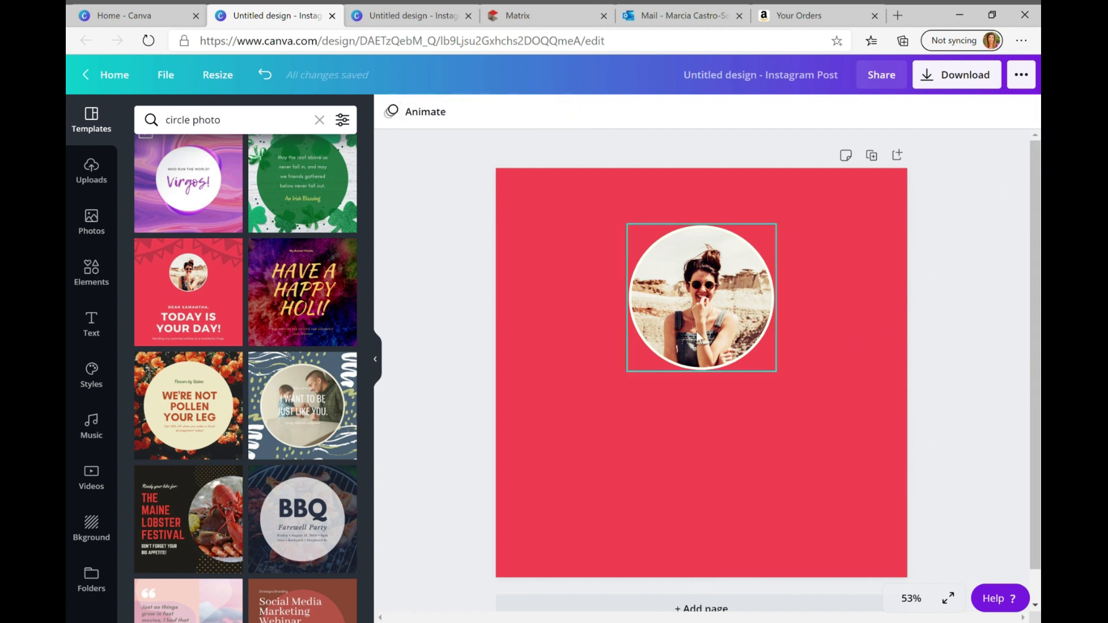
Enlarge the round photo frame to about three quarters of the page width and move it to the page's middle
left_click(701, 303)
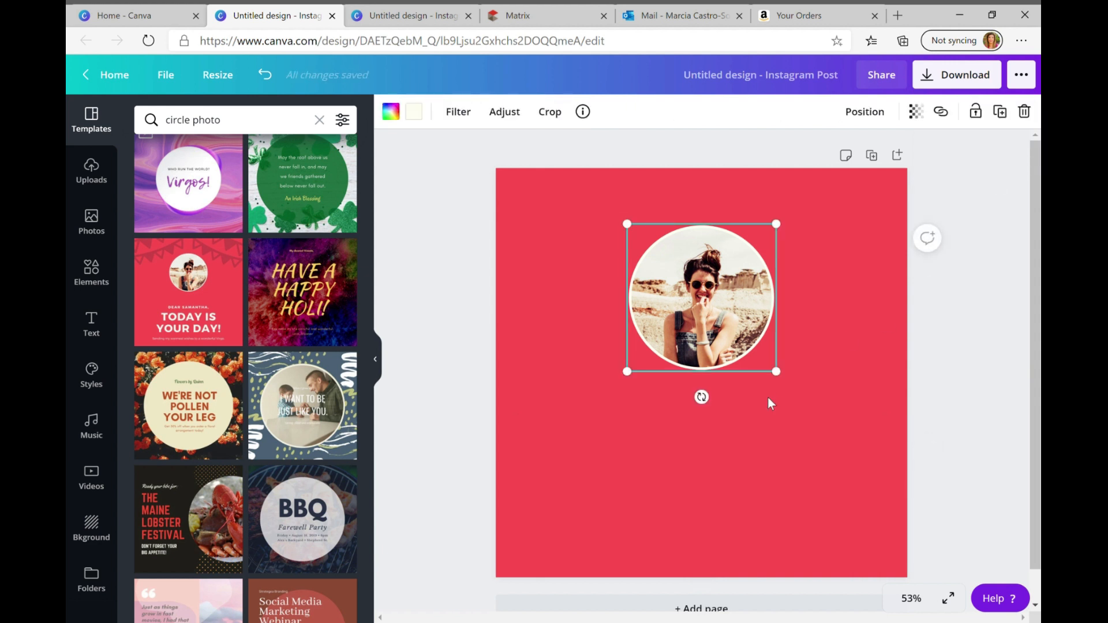
left_click_drag(781, 378, 890, 492)
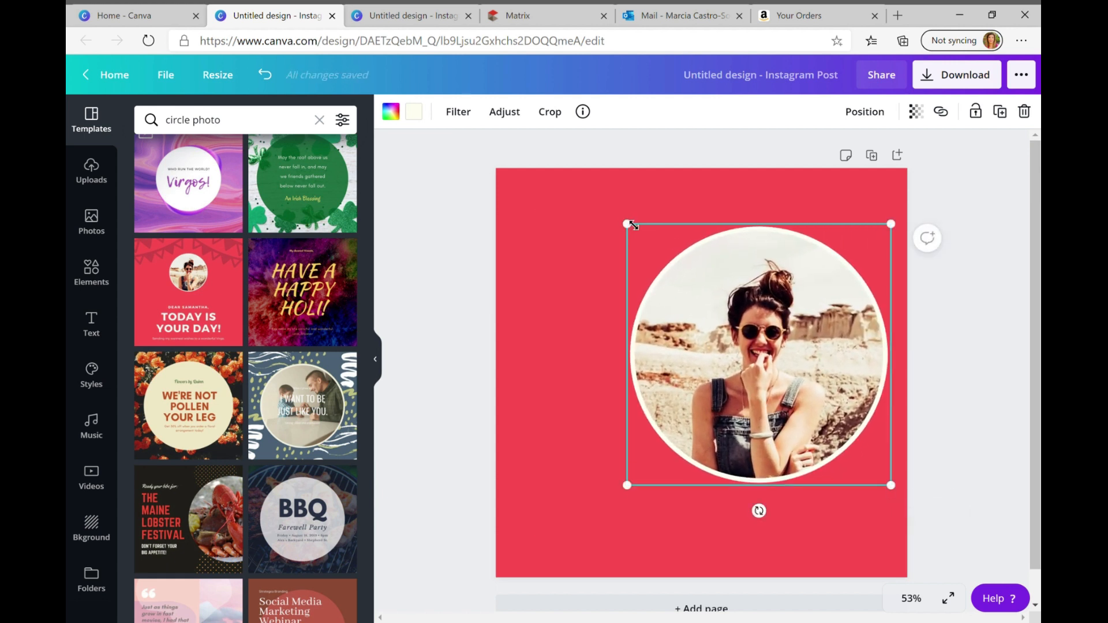
left_click_drag(627, 224, 556, 195)
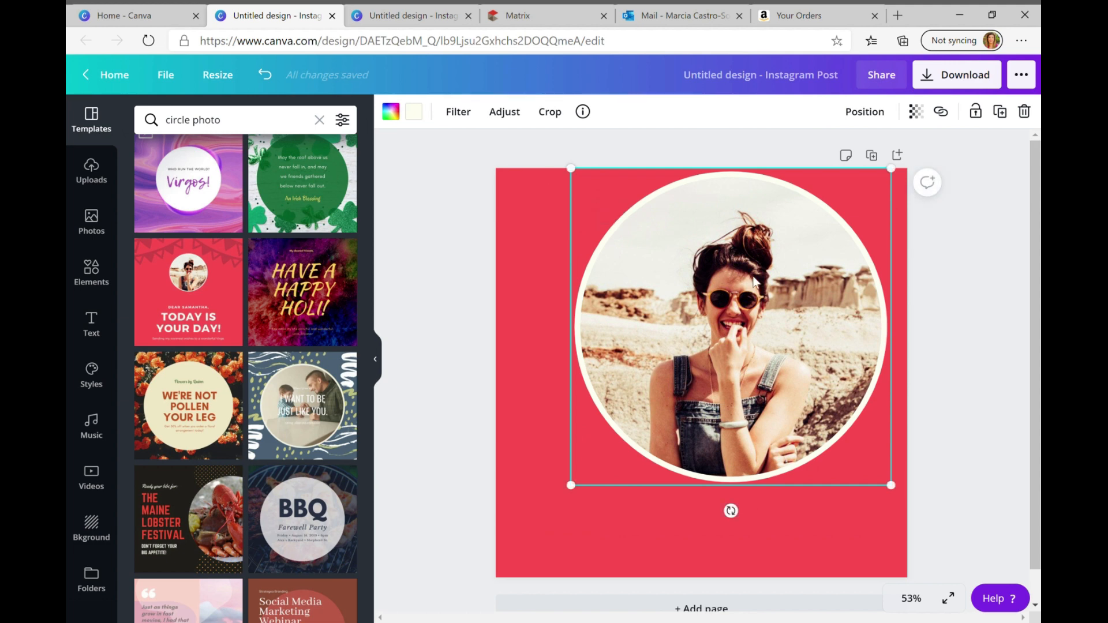
left_click_drag(748, 313, 731, 359)
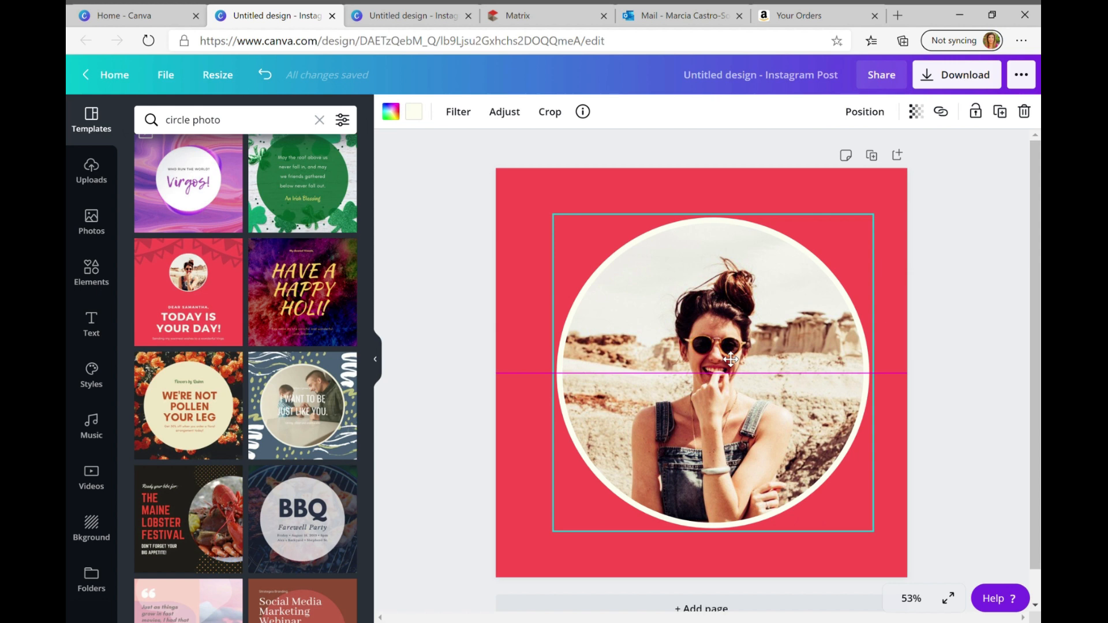
left_click_drag(731, 359, 726, 360)
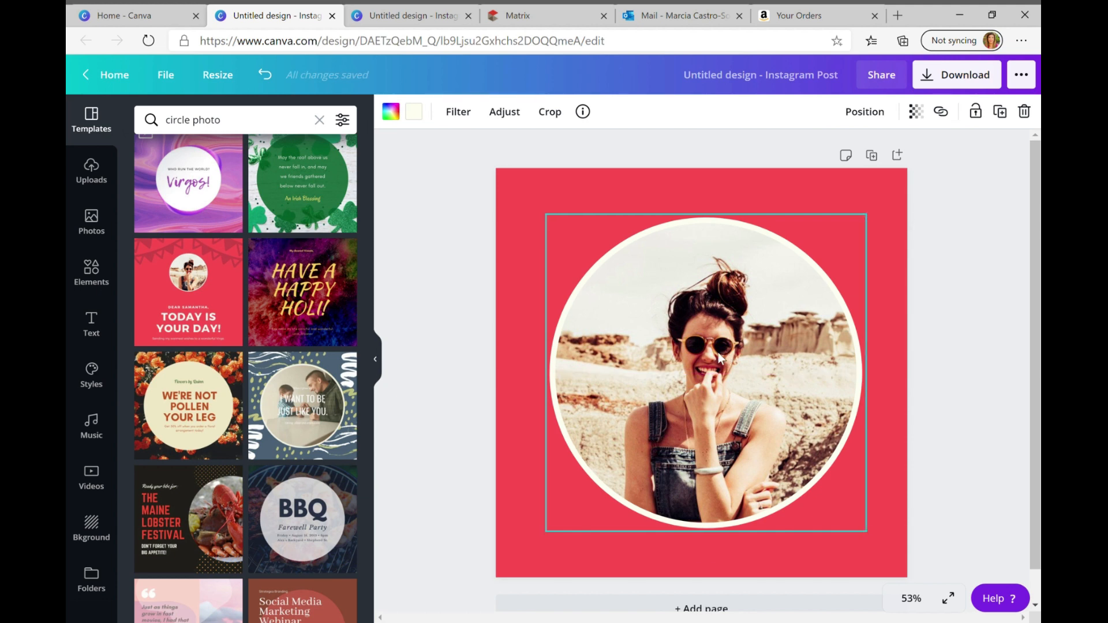
Enlarge the round frame further until it nearly fills the page, and centre it horizontally and vertically
left_click_drag(875, 543, 904, 571)
left_click_drag(555, 225, 522, 192)
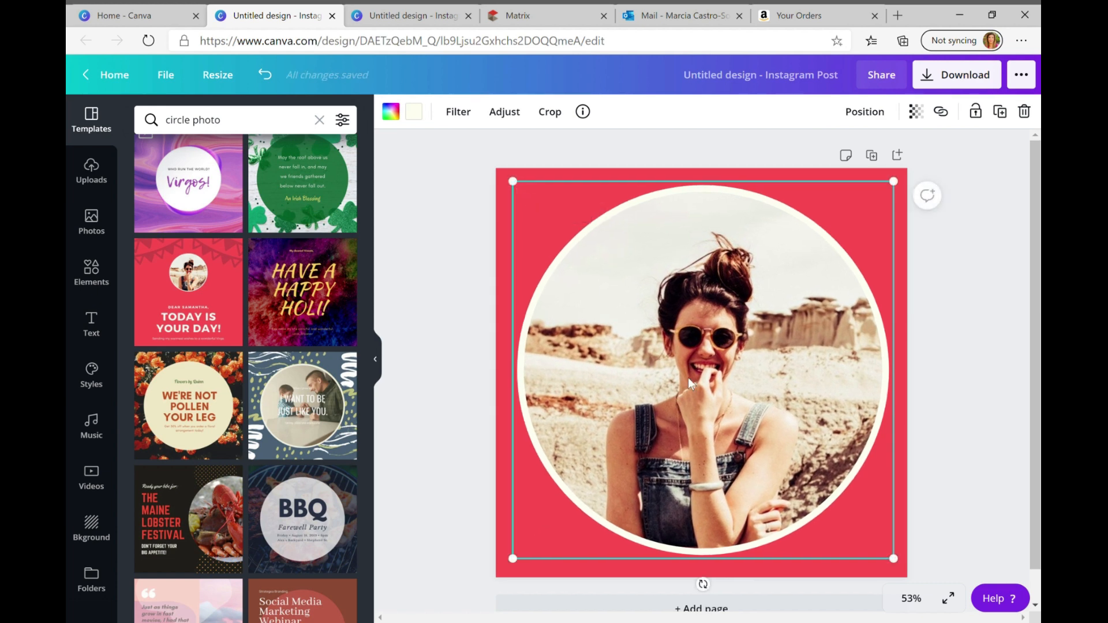
left_click_drag(730, 374, 733, 382)
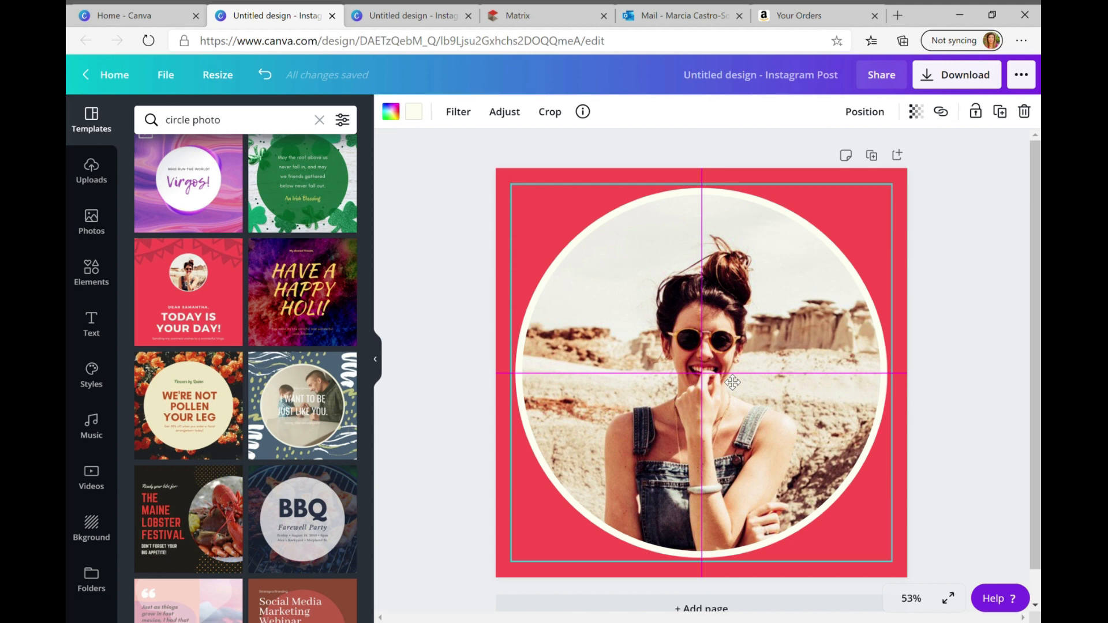
left_click_drag(732, 382, 725, 375)
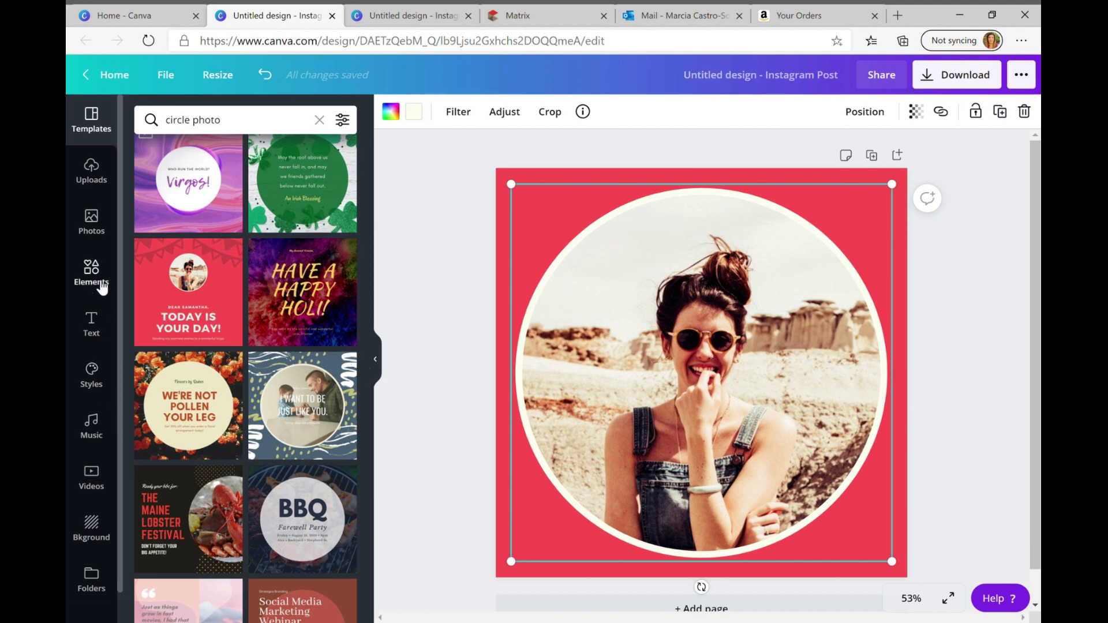
Replace the photo in the round frame with the uploaded portrait of the woman in the pink blazer
left_click(91, 180)
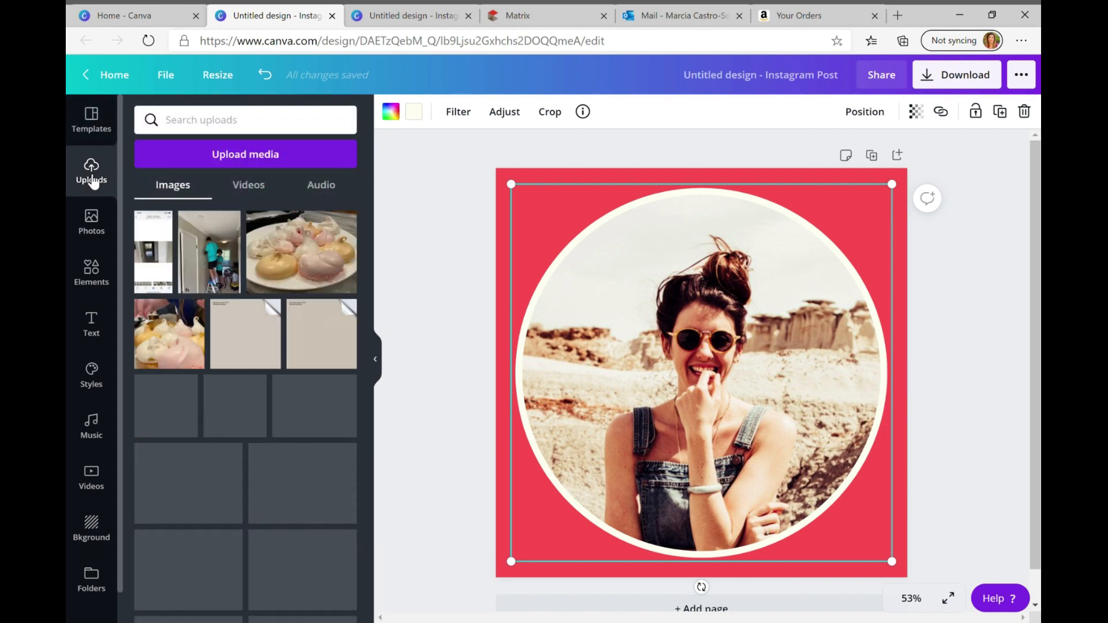
scroll(252, 371, "down", 20)
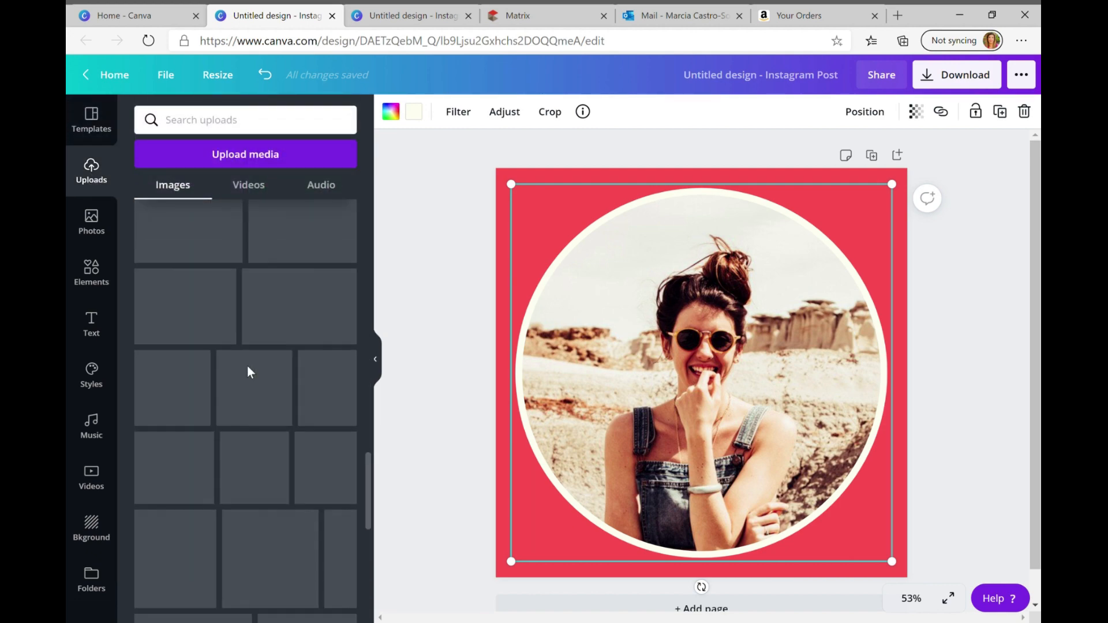
scroll(253, 372, "down", 10)
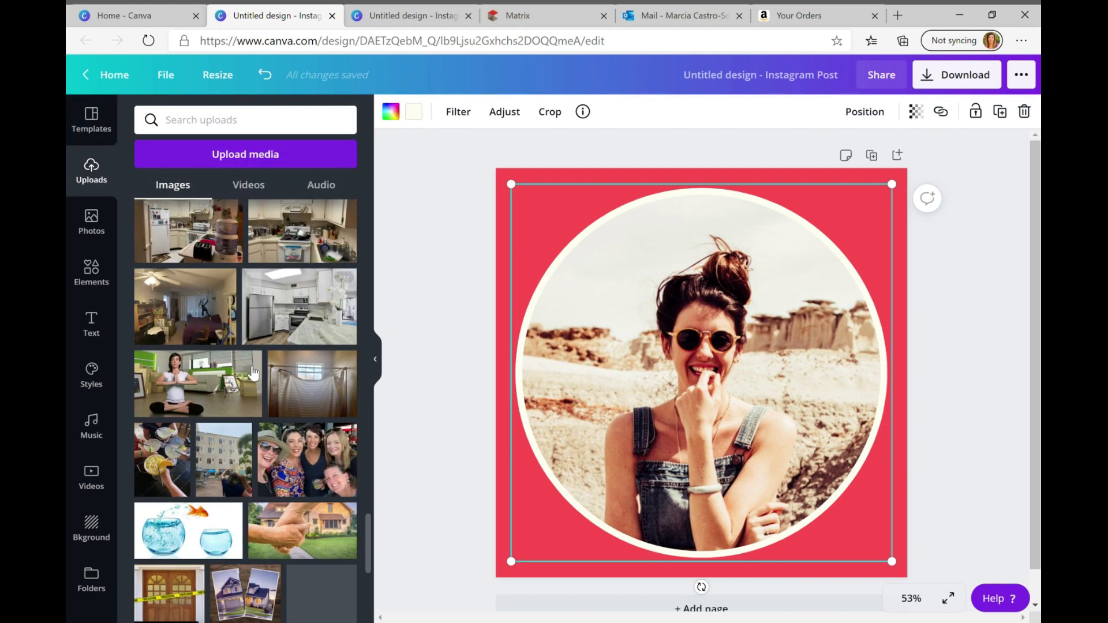
scroll(247, 367, "down", 10)
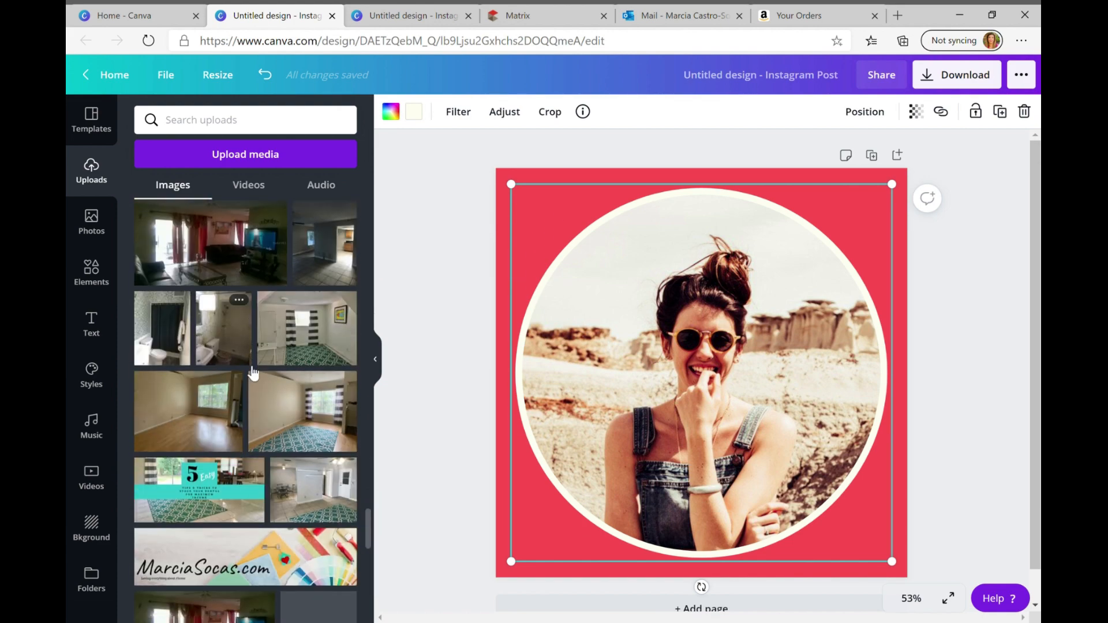
scroll(247, 366, "down", 10)
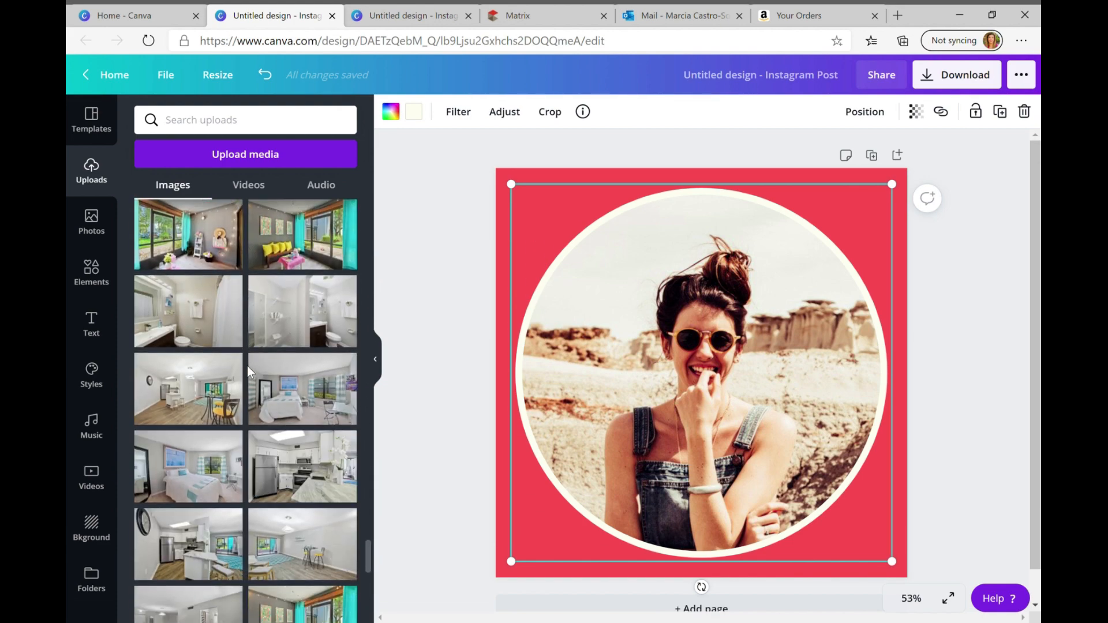
scroll(253, 373, "down", 10)
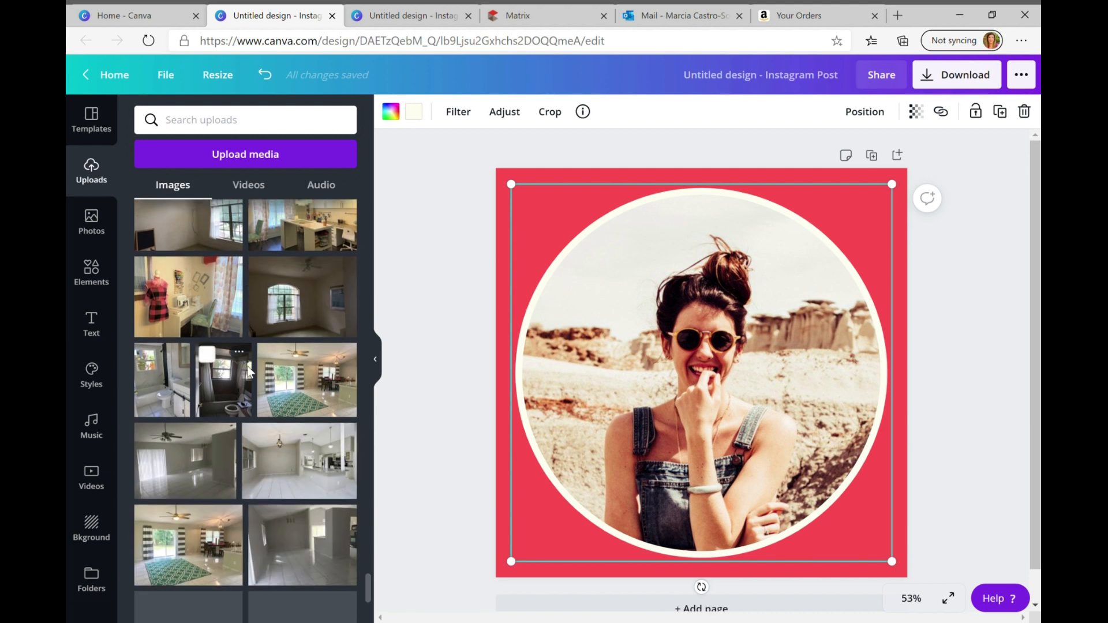
scroll(253, 373, "down", 10)
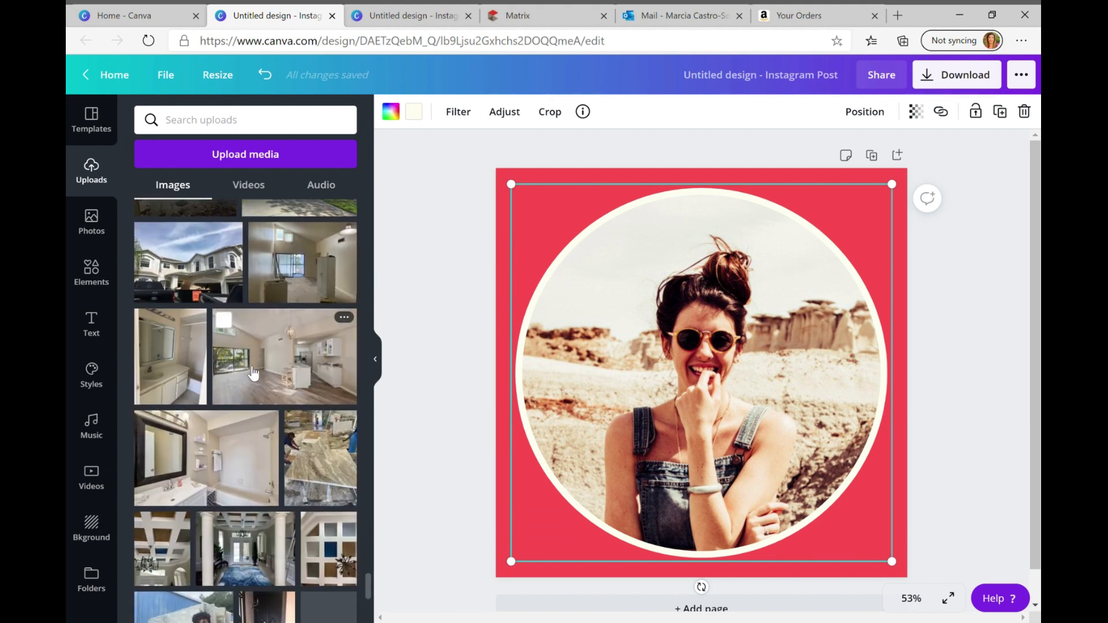
scroll(253, 373, "down", 10)
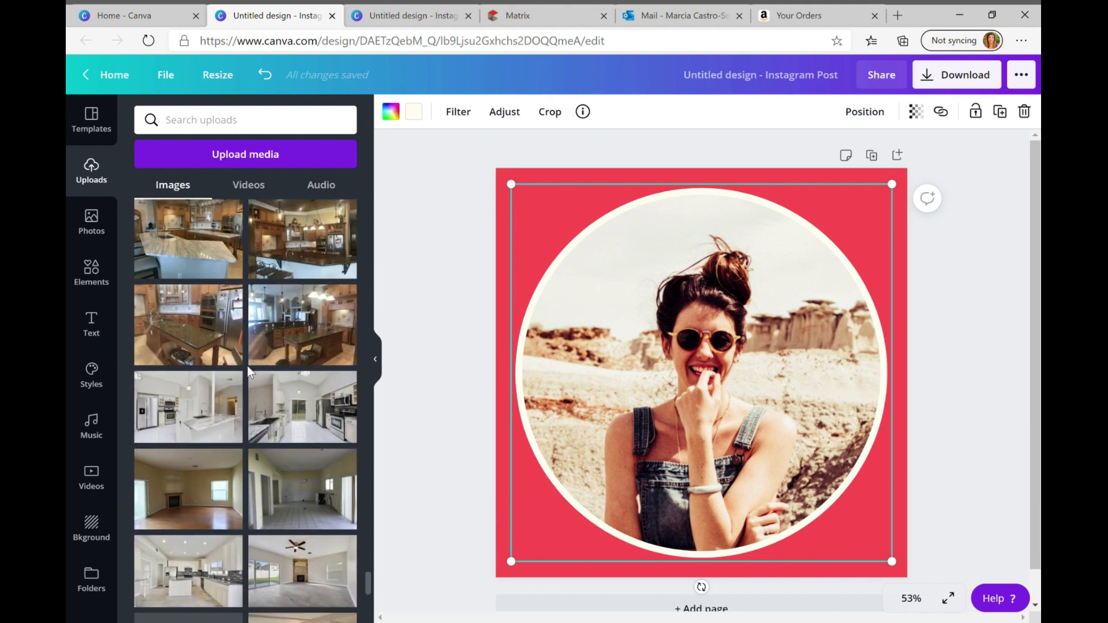
scroll(248, 369, "down", 10)
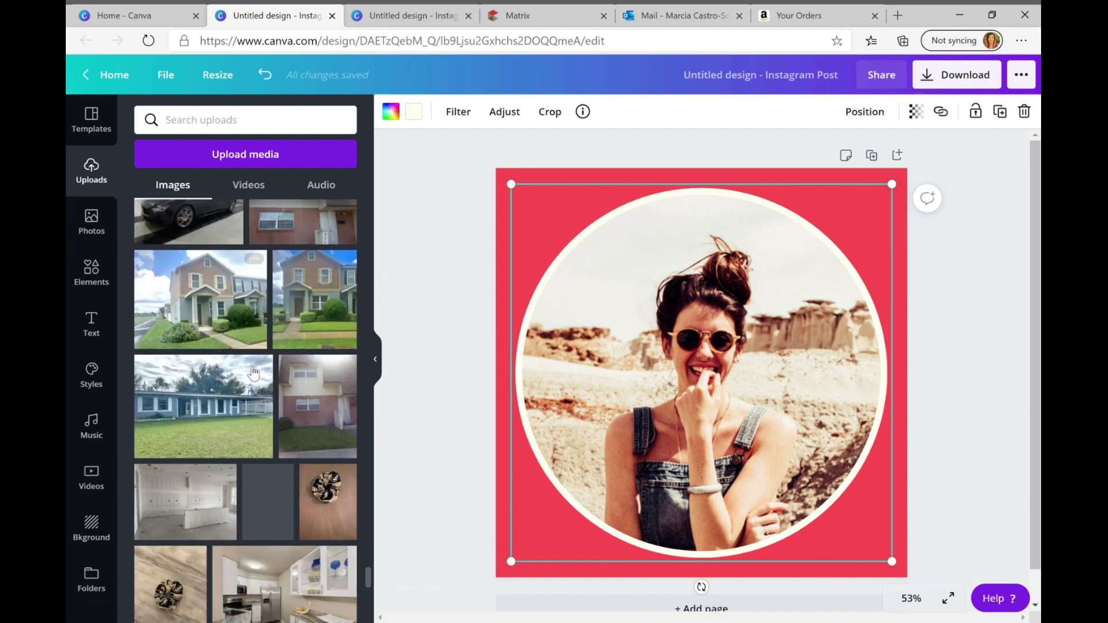
scroll(251, 372, "down", 10)
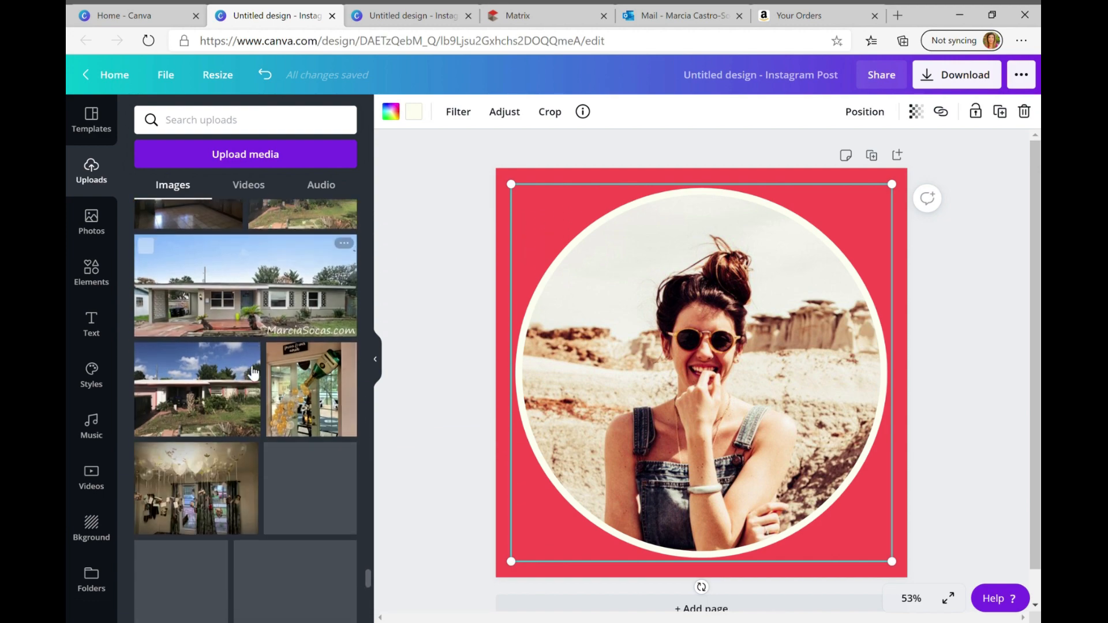
scroll(249, 371, "down", 10)
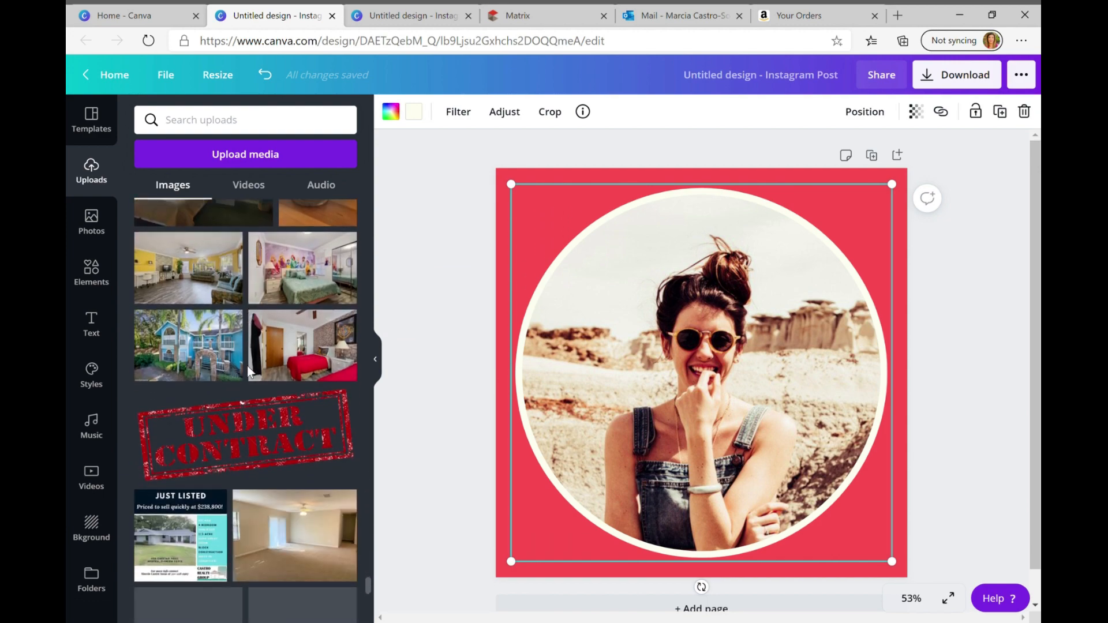
scroll(248, 370, "down", 2)
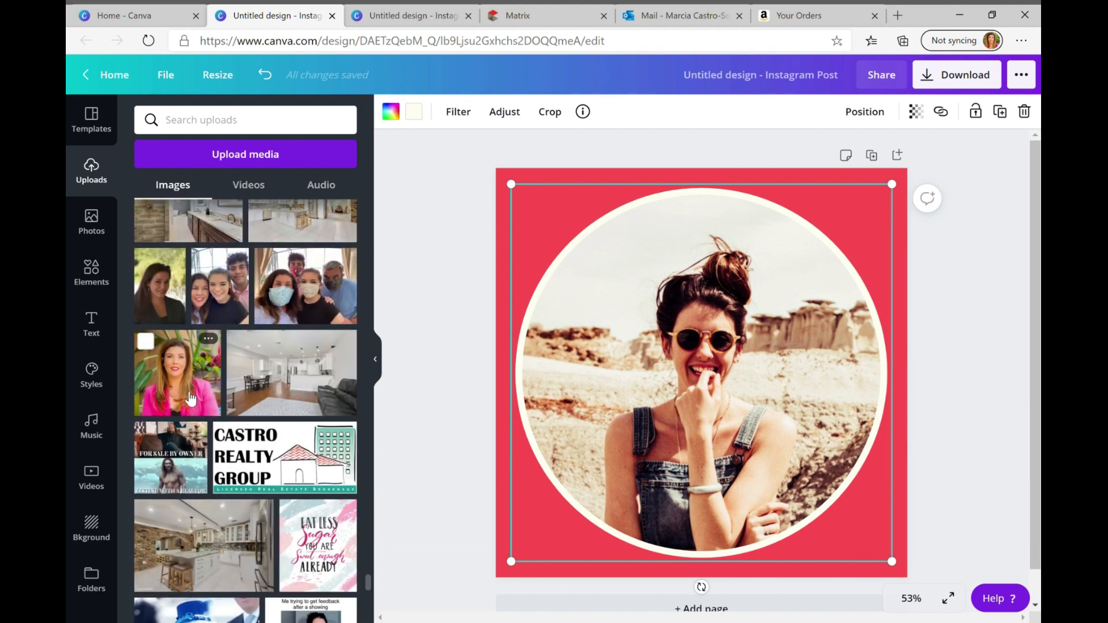
left_click_drag(173, 384, 591, 307)
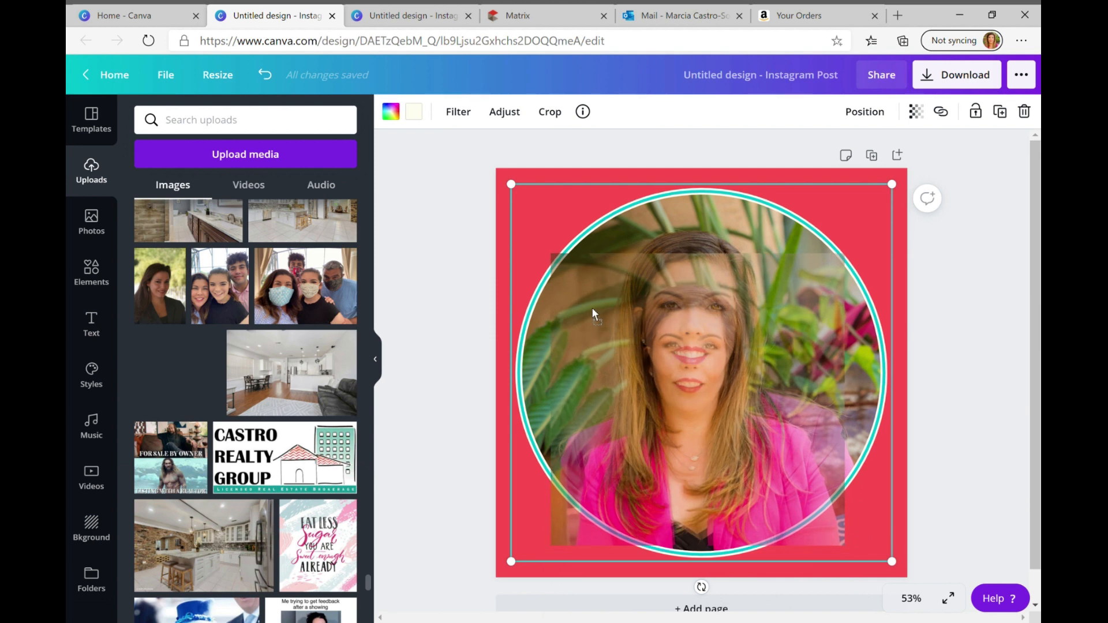
left_click_drag(592, 314, 598, 315)
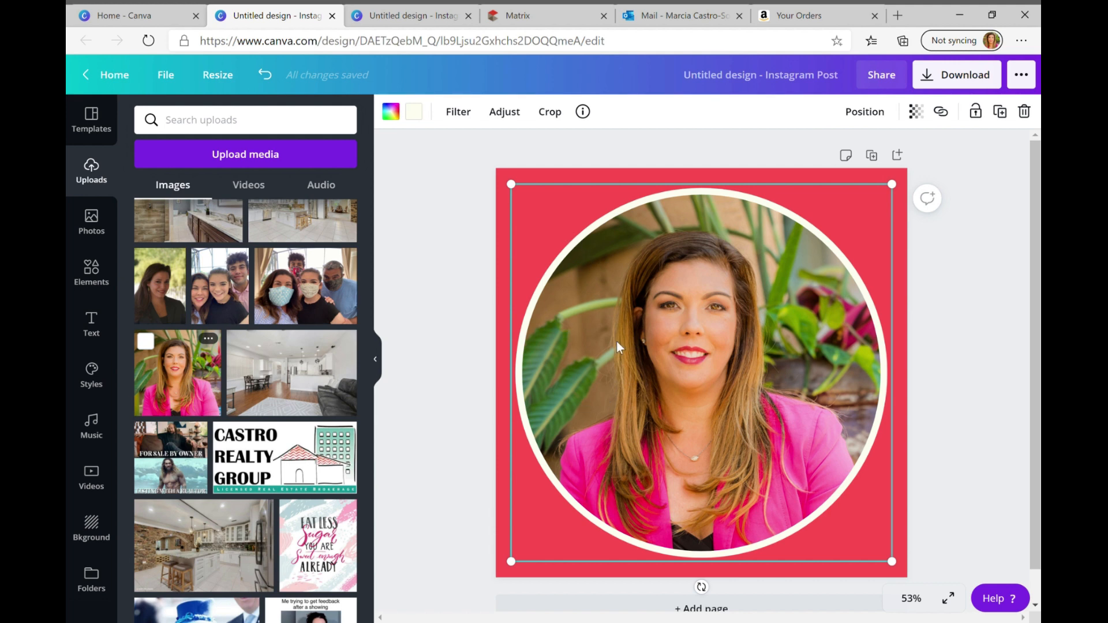
Try a periwinkle blue and a turquoise page background from the default colours, and return it to the document's red
left_click(551, 173)
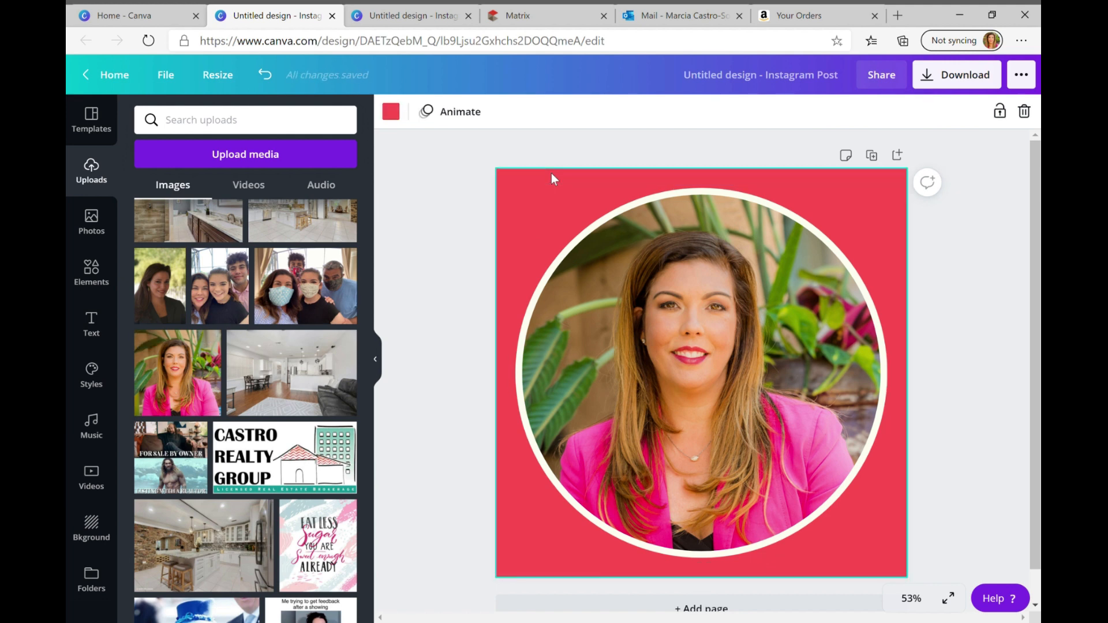
left_click(395, 116)
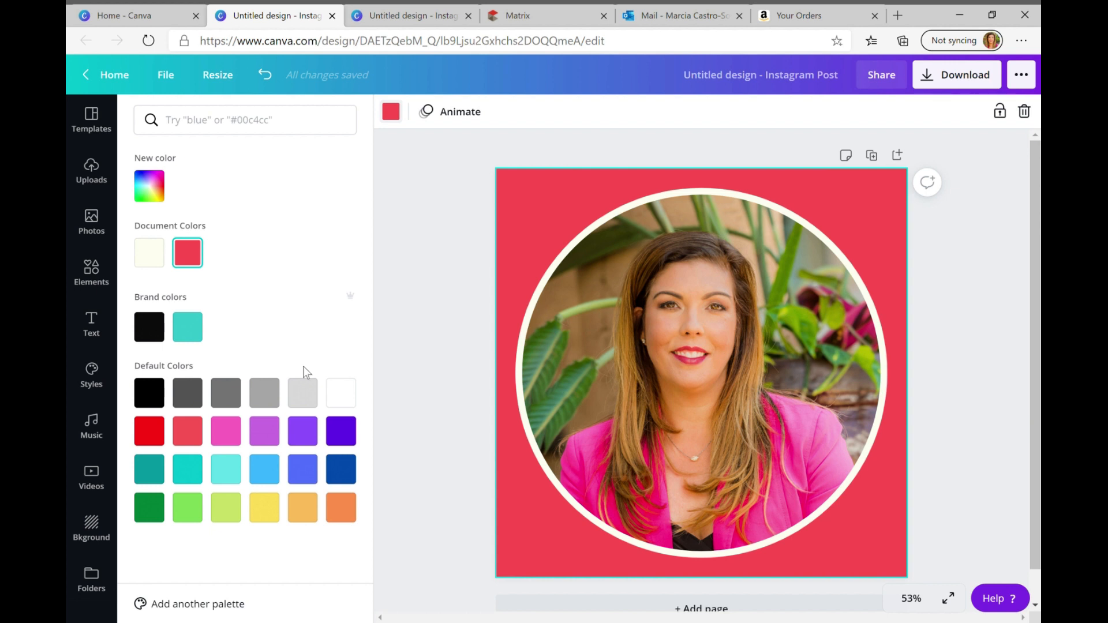
left_click(296, 470)
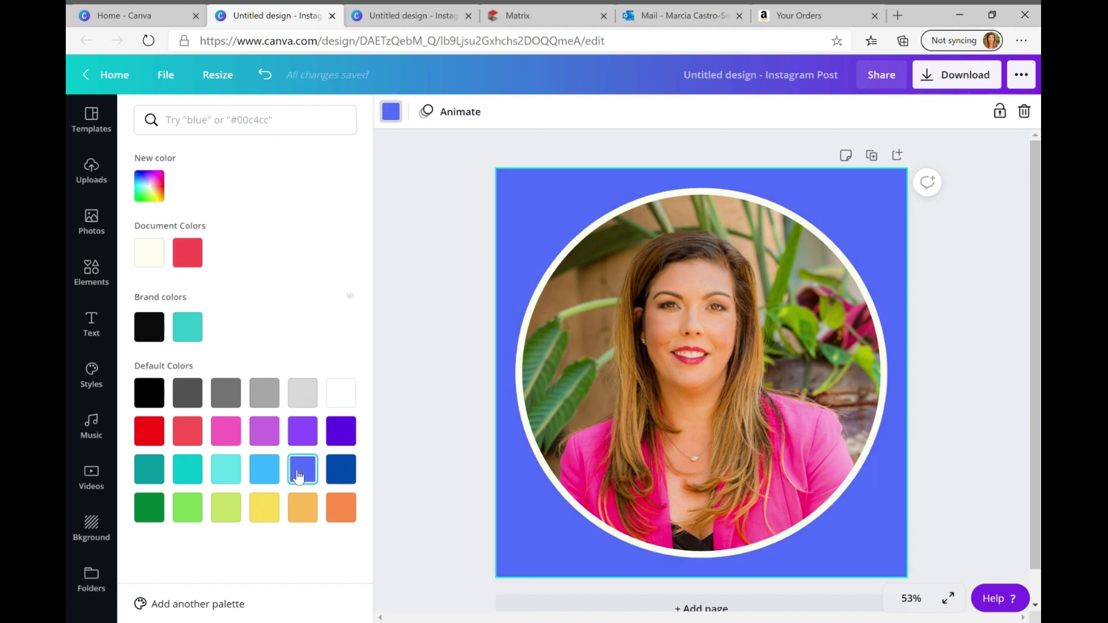
left_click(195, 471)
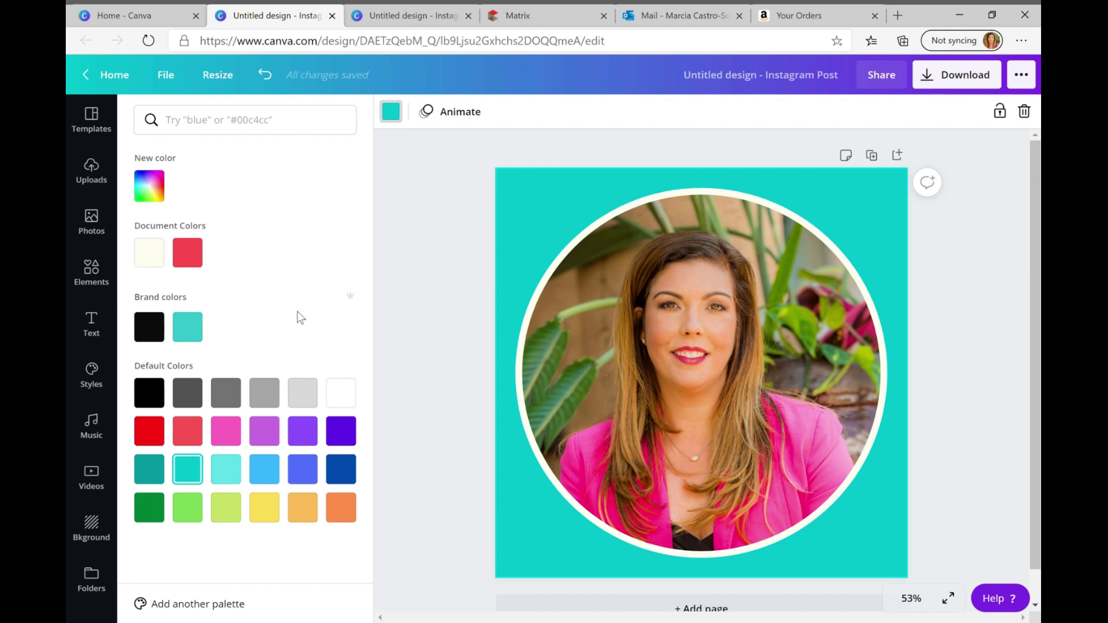
left_click(195, 254)
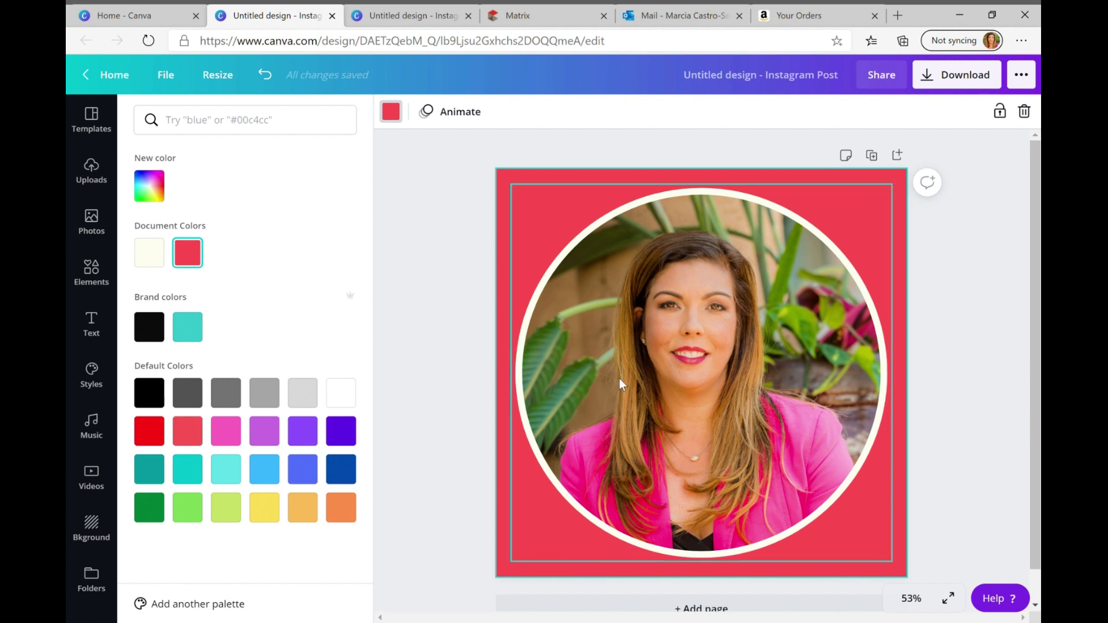
Mix a custom magenta for the page background, ending at #ED0C6B
left_click(149, 186)
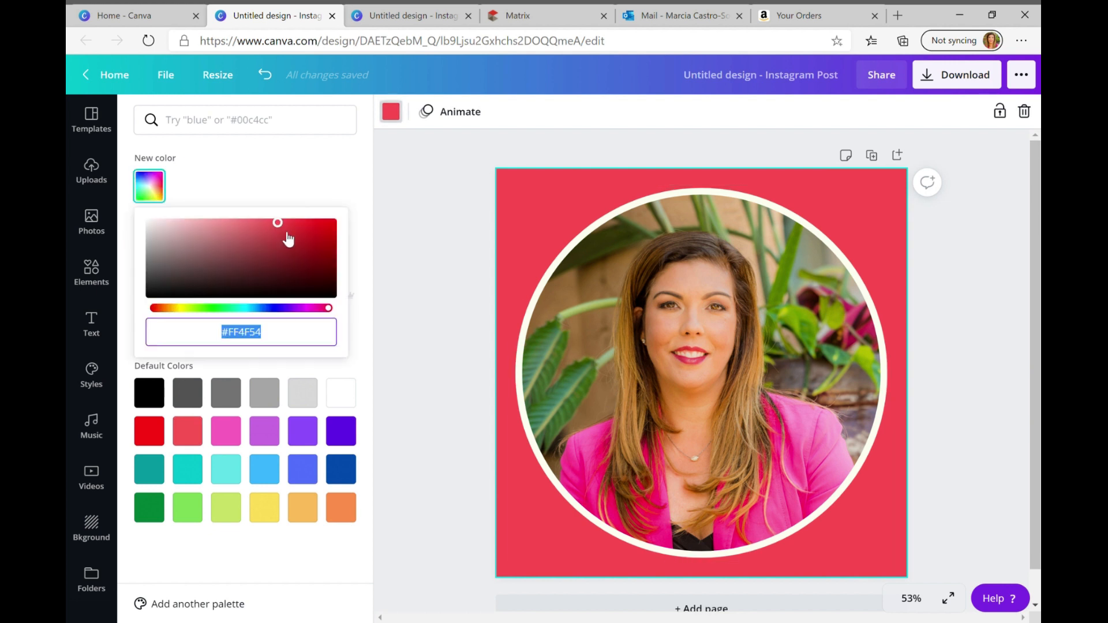
left_click(330, 310)
left_click_drag(332, 315, 322, 316)
left_click(295, 249)
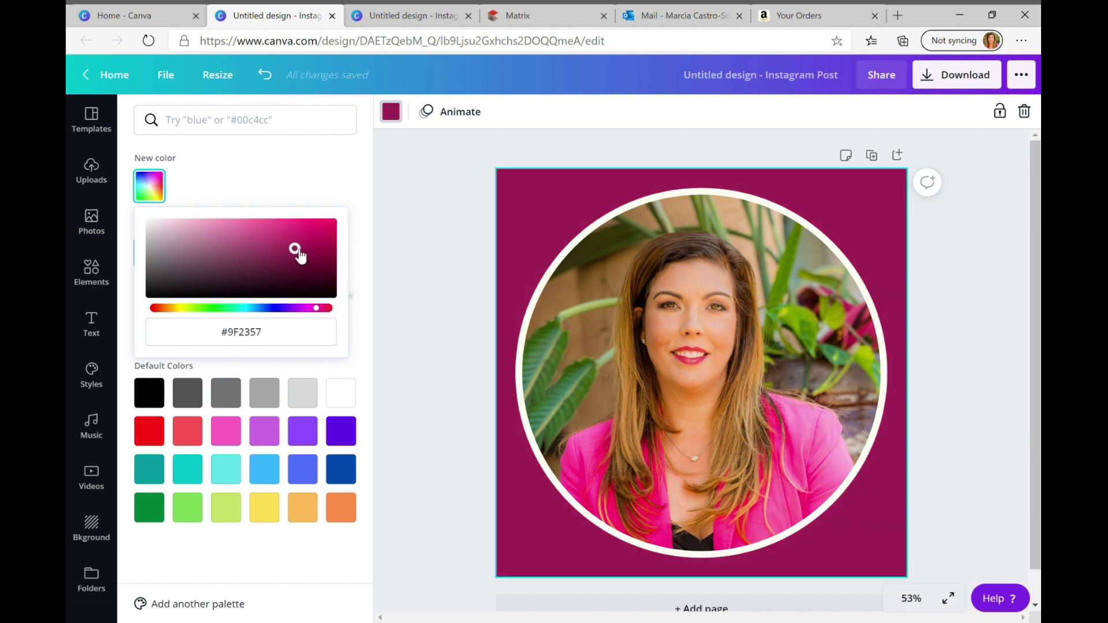
left_click(328, 225)
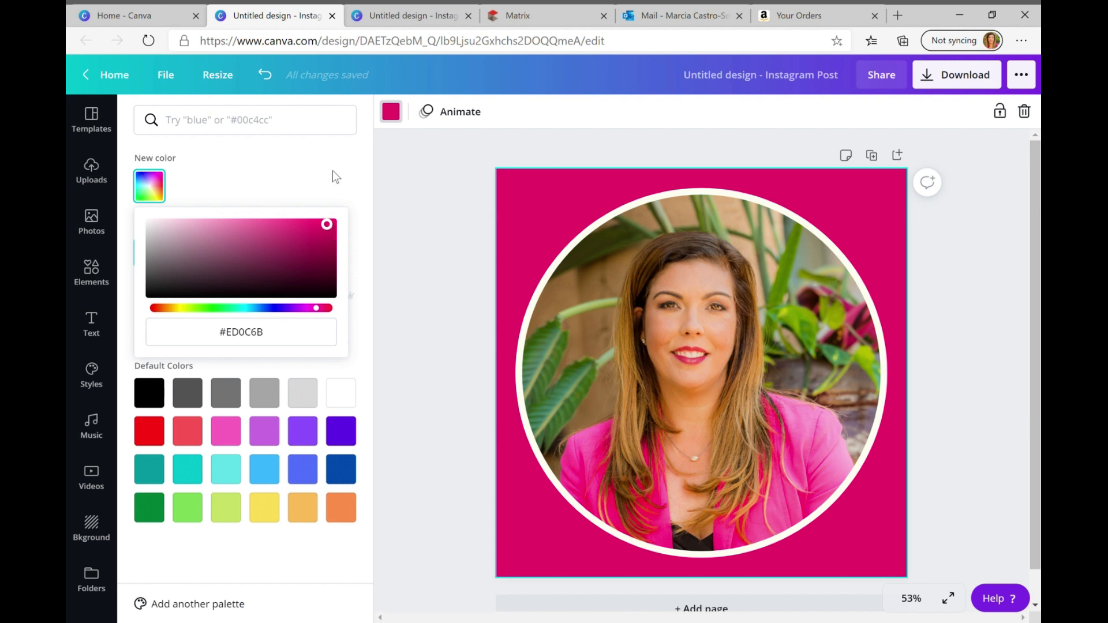
left_click(407, 220)
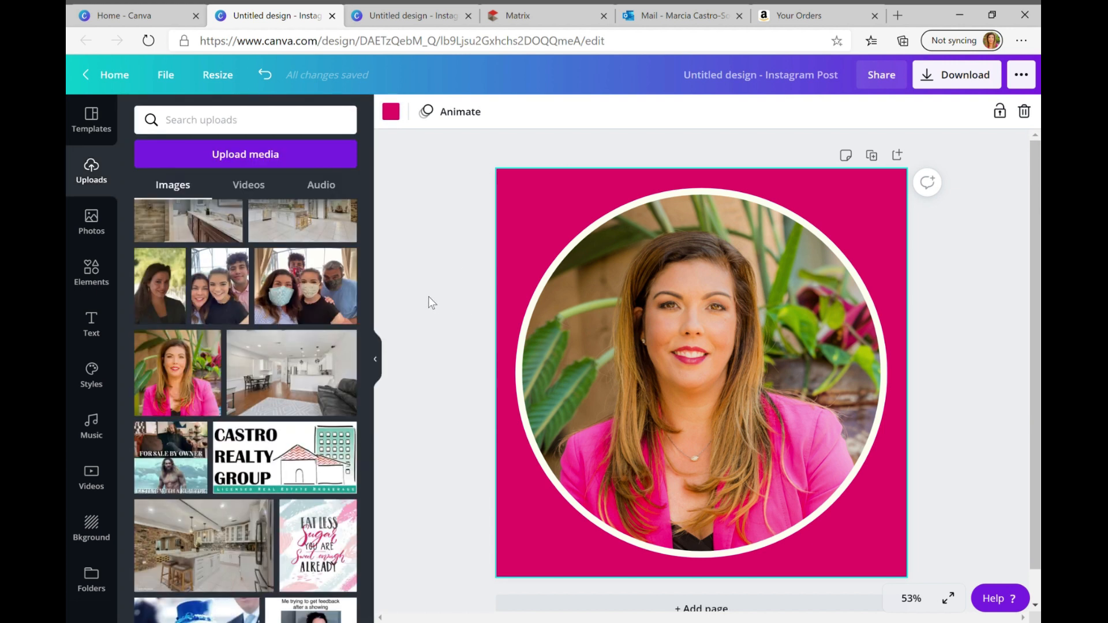
Search the backgrounds for "blue white" and apply the blue hexagon pattern to the page
left_click(102, 537)
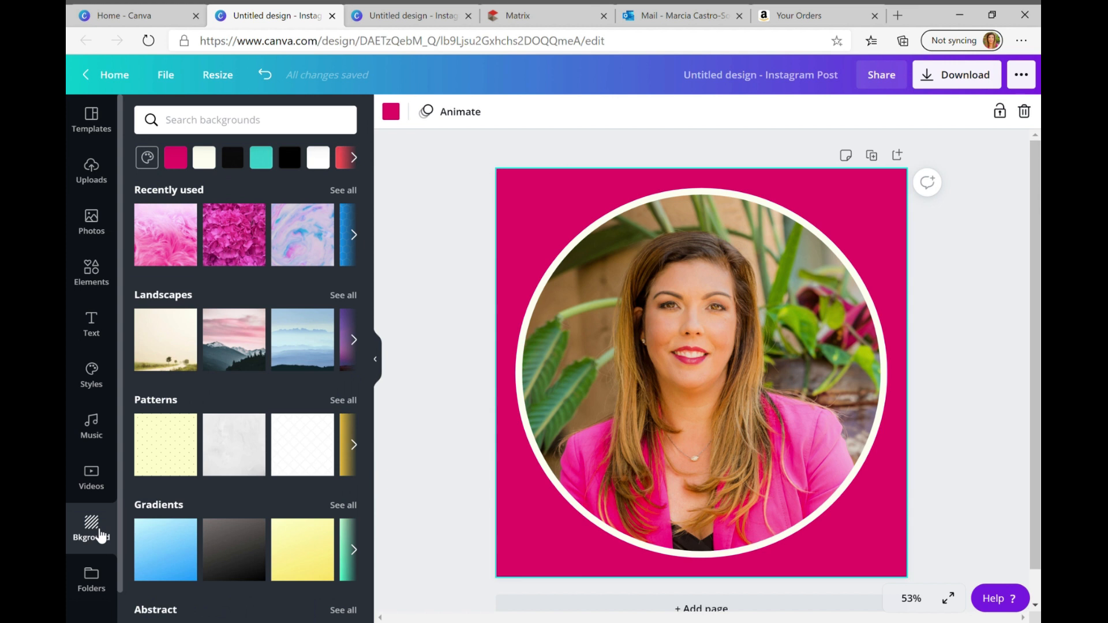
left_click(262, 133)
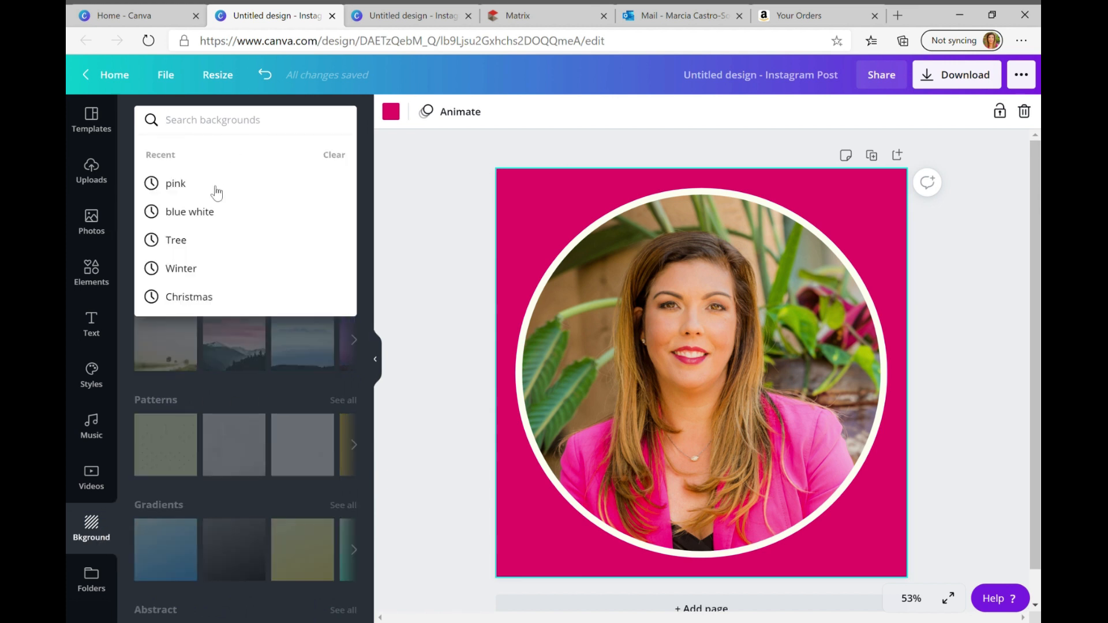
left_click(208, 213)
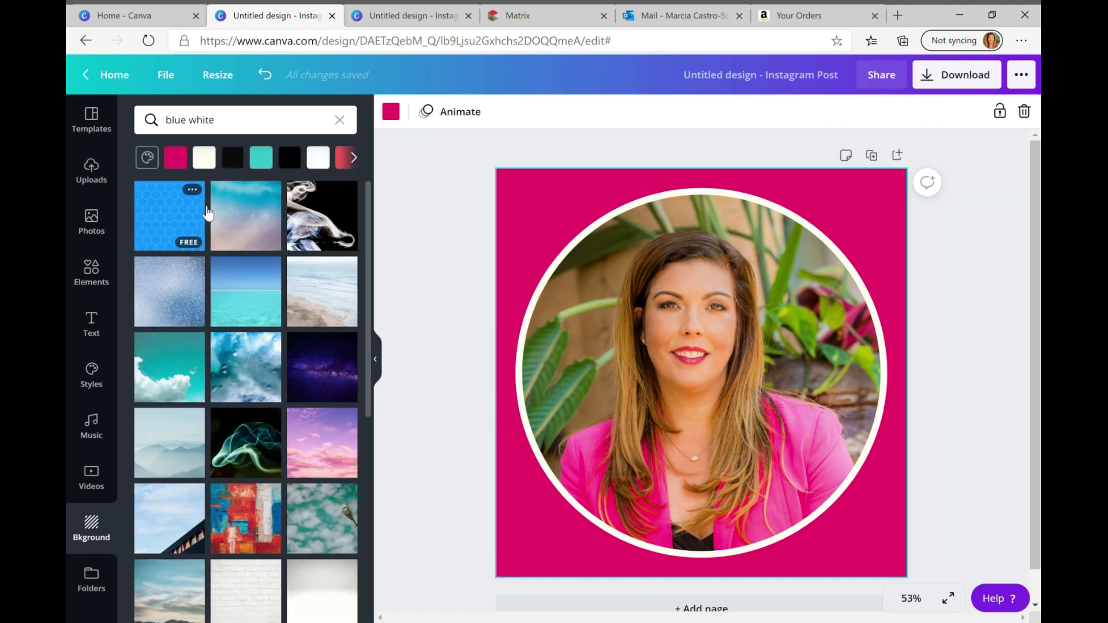
left_click(168, 233)
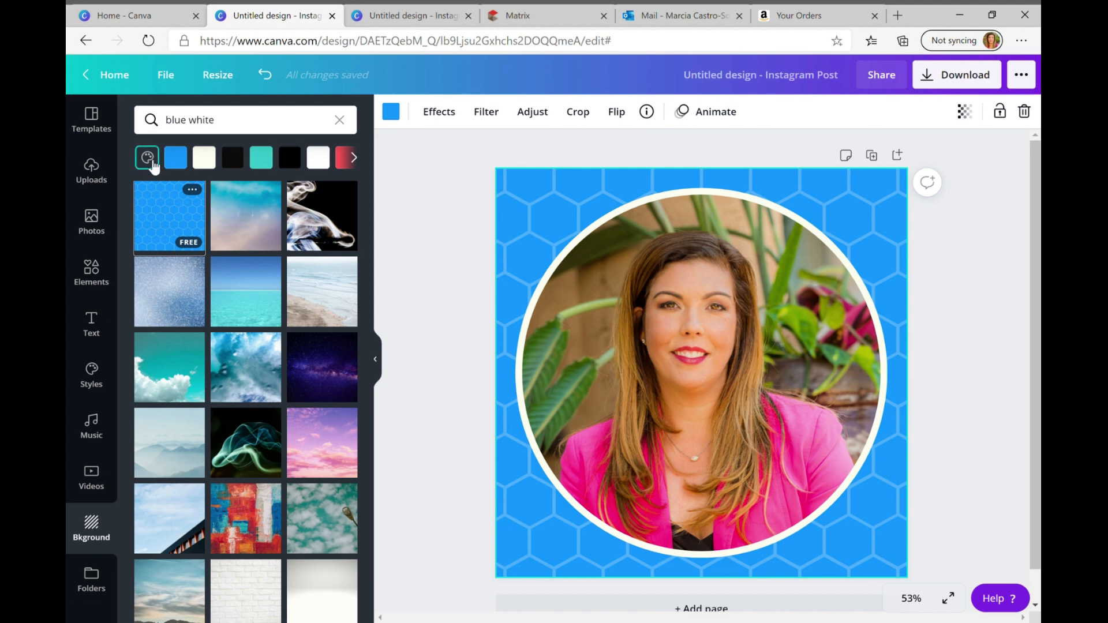
left_click(149, 158)
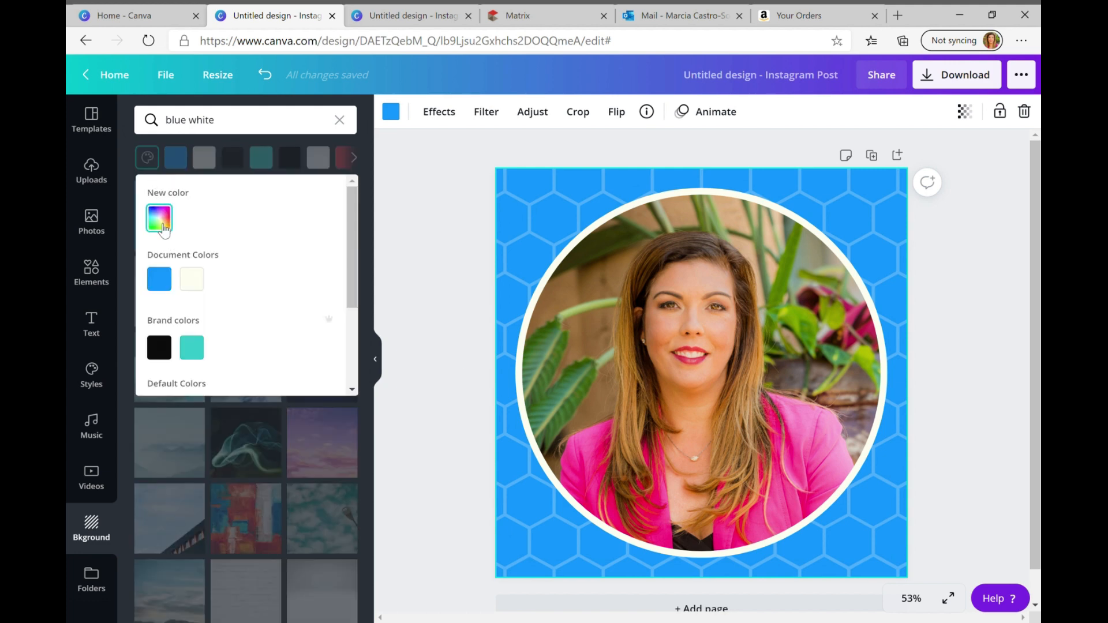
scroll(231, 306, "down", 3)
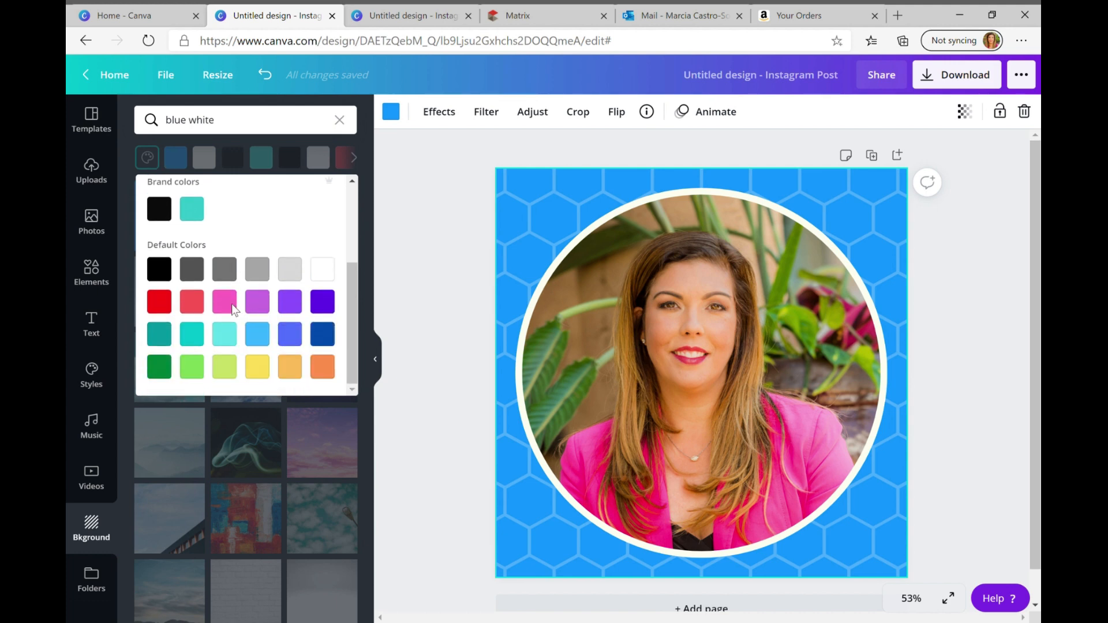
double_click(702, 402)
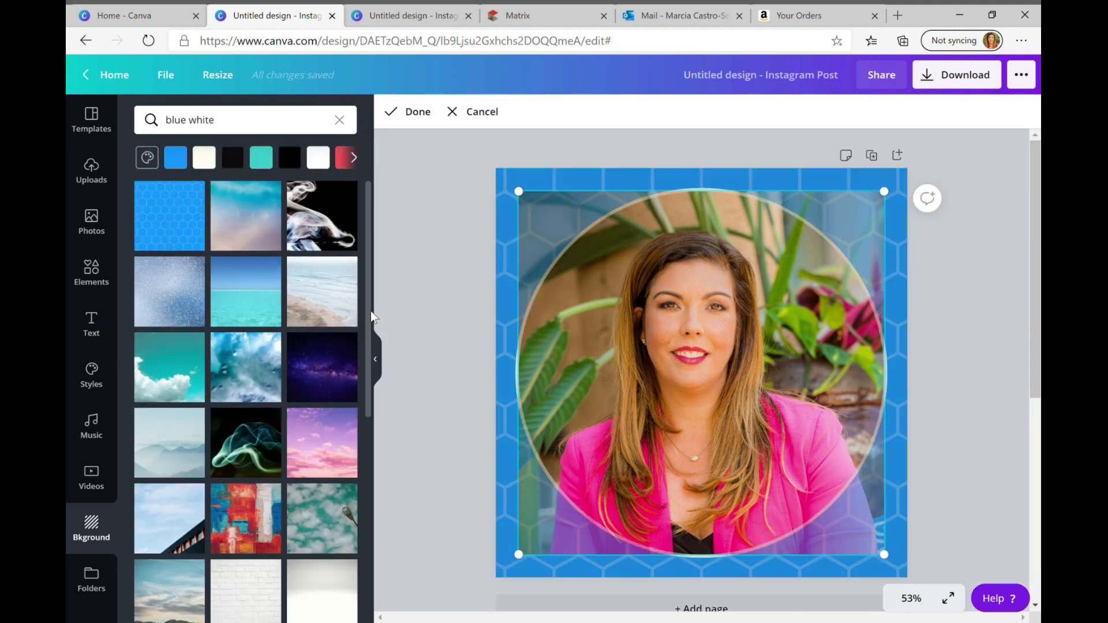
left_click(149, 158)
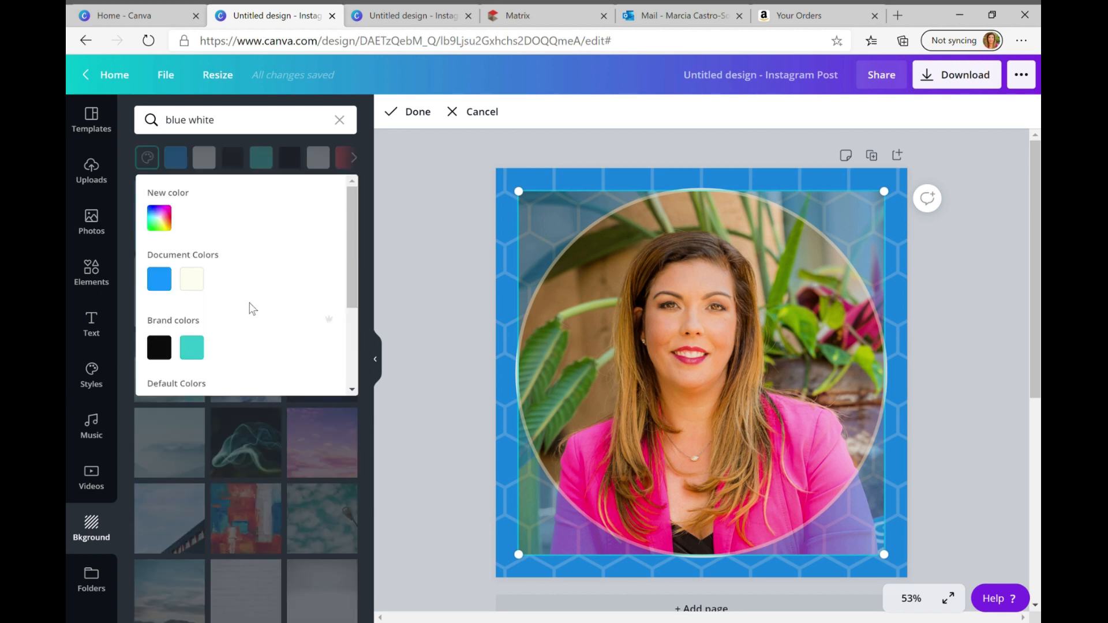
scroll(249, 307, "down", 3)
scroll(251, 308, "up", 3)
left_click(696, 327)
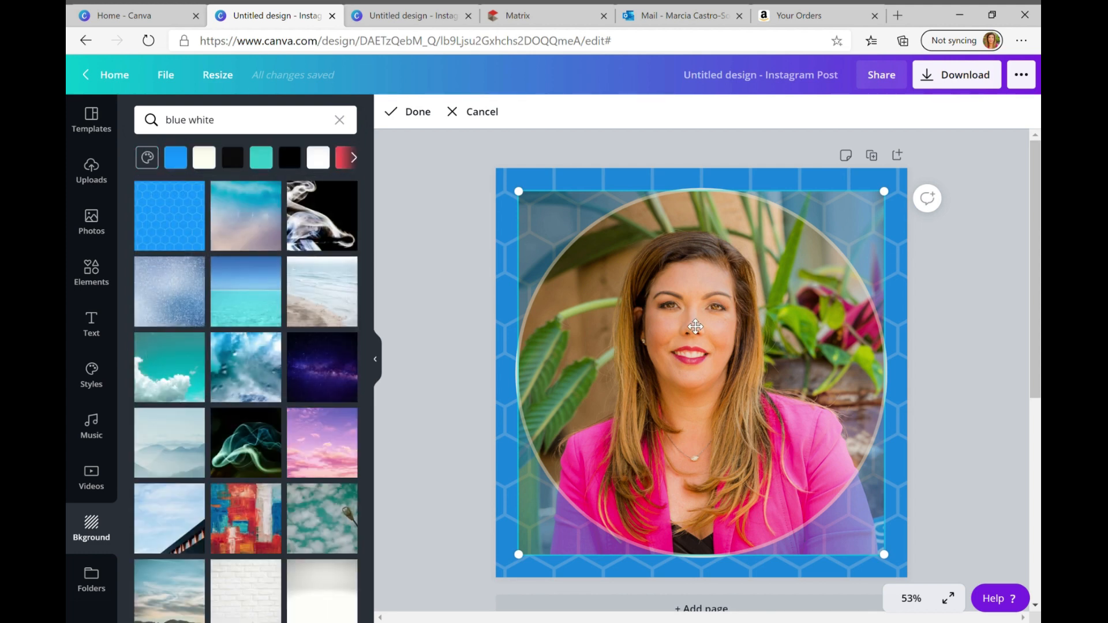
left_click(462, 238)
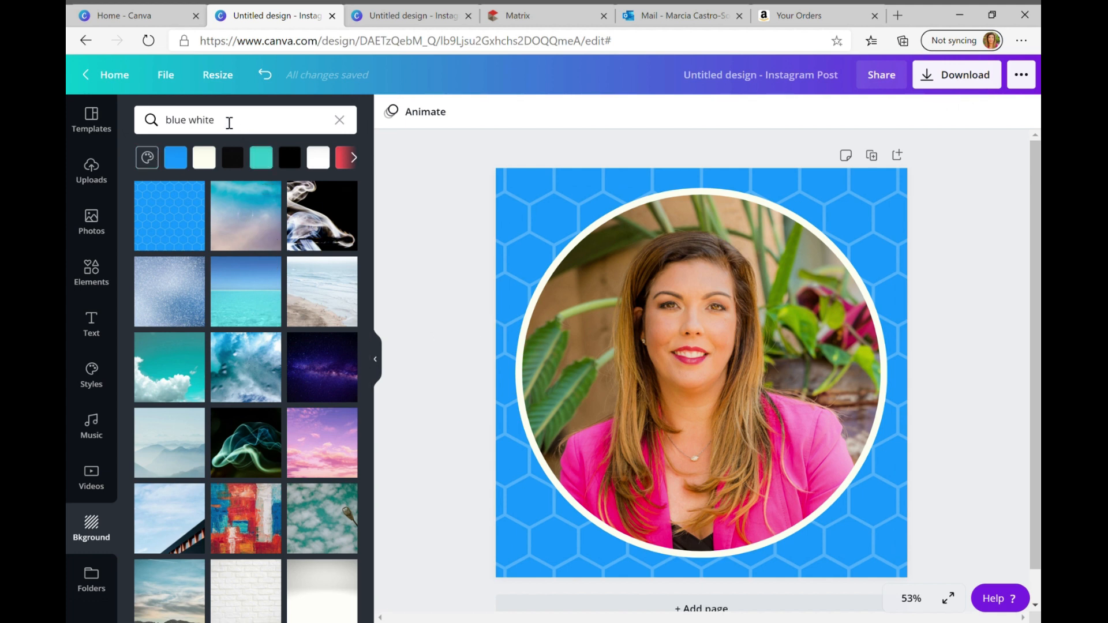
Search the backgrounds for "pink" and apply the pink pattern of overlapping circles to the page
left_click(230, 122)
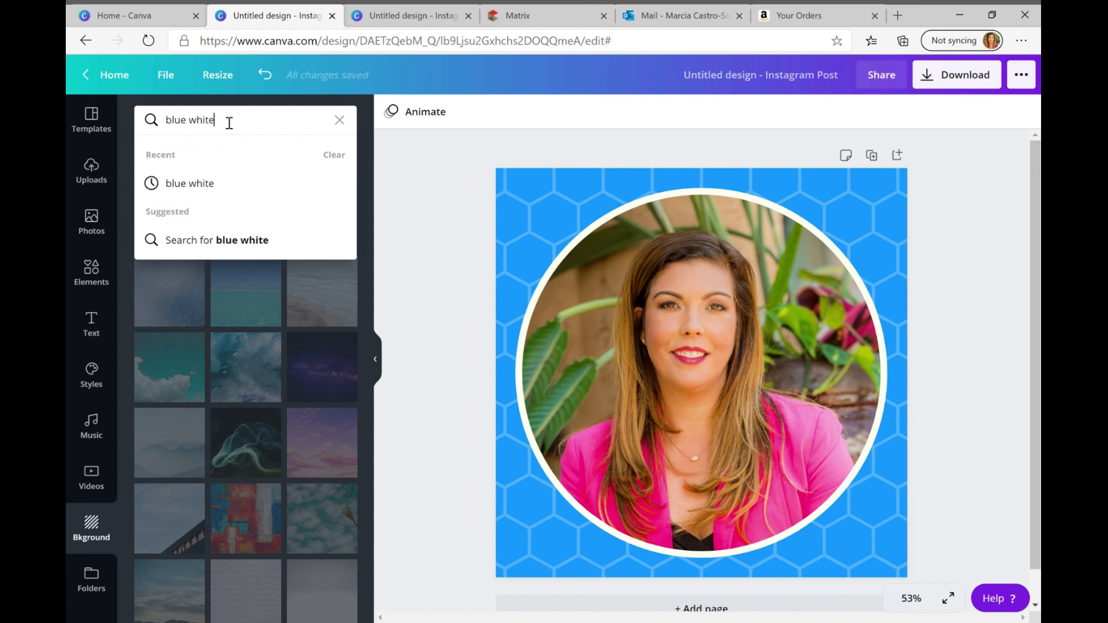
left_click_drag(229, 123, 137, 144)
type("pink")
key("Return")
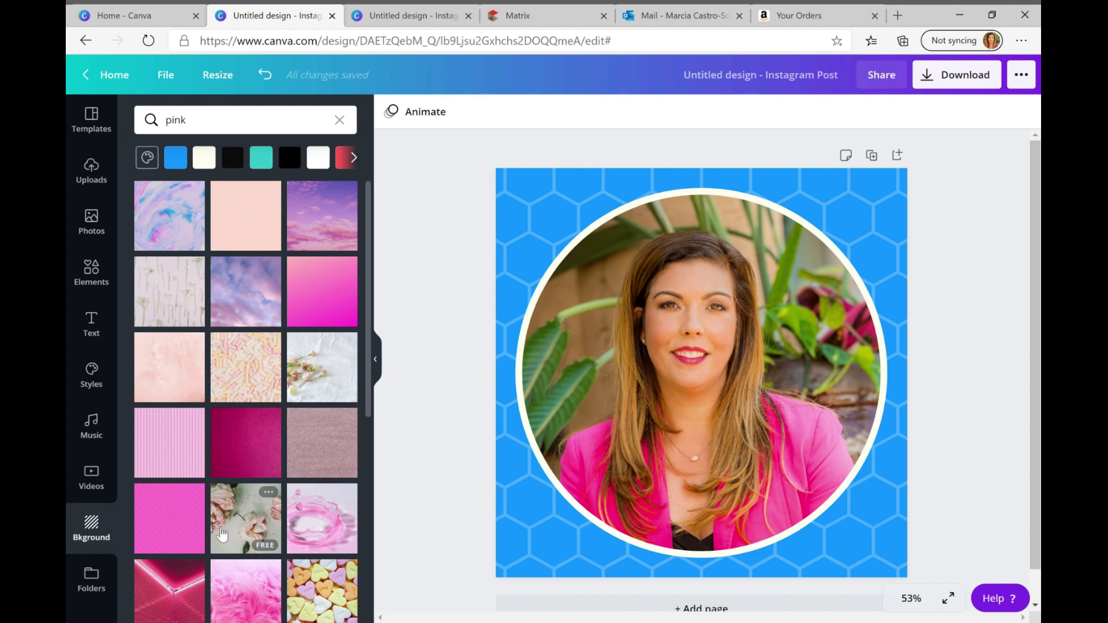
left_click(177, 528)
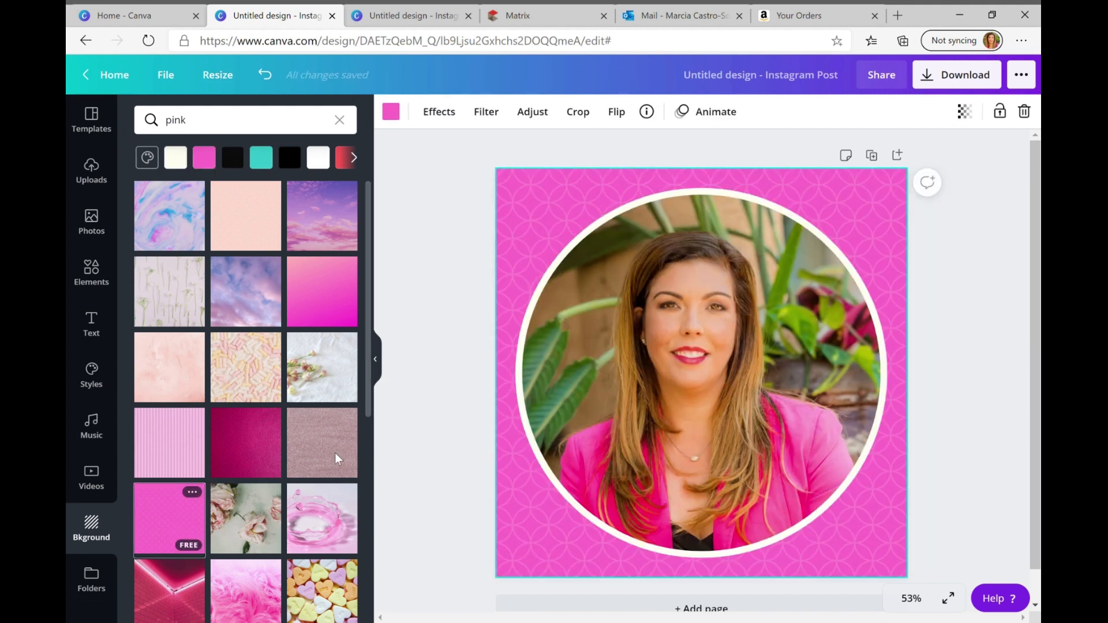
Try the two candy-heart photo backgrounds on the page, and replace them with a plain solid pink background colour
scroll(280, 438, "down", 4)
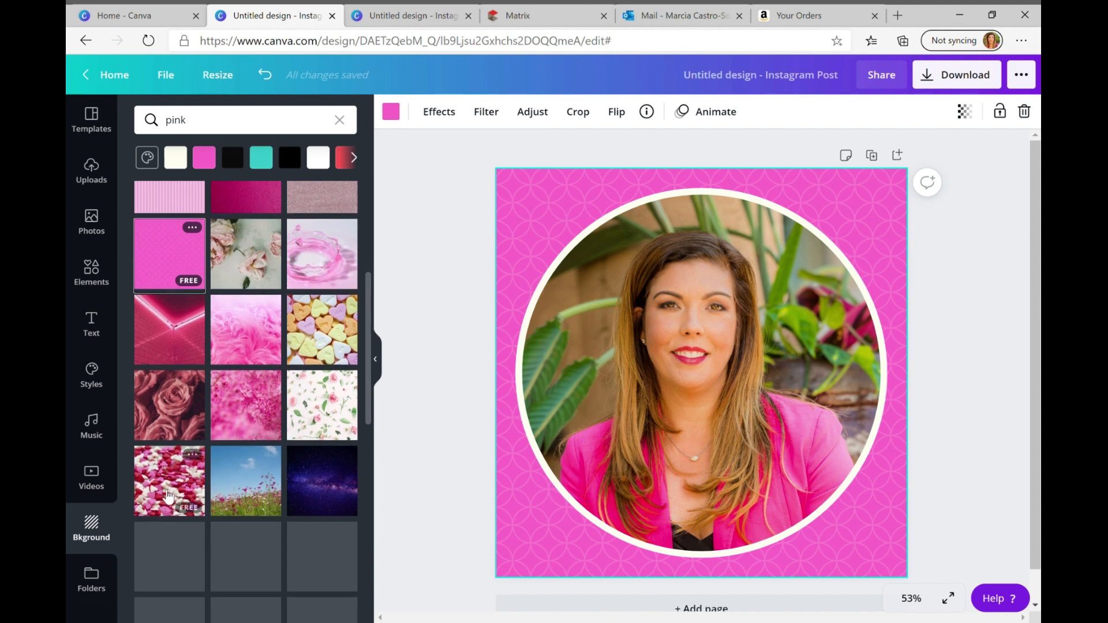
left_click(168, 493)
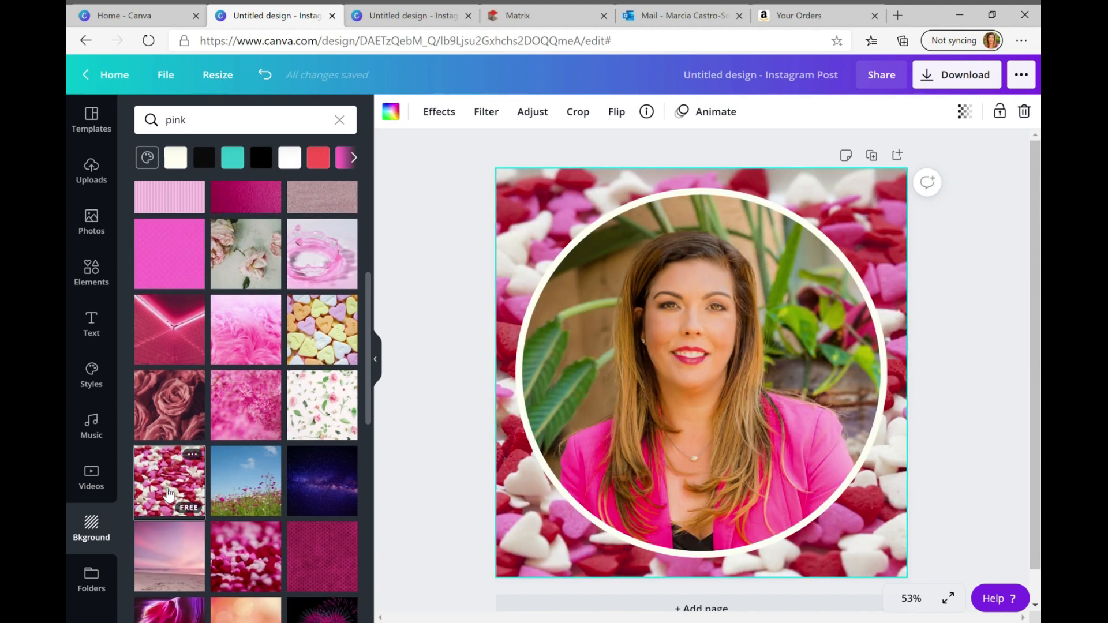
scroll(173, 485, "down", 2)
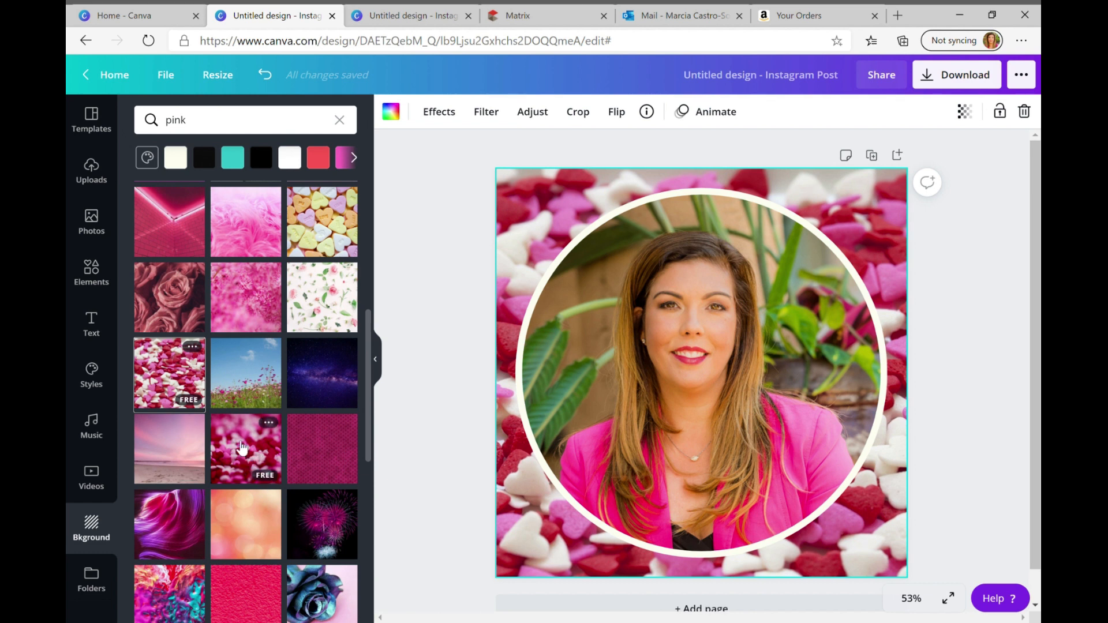
left_click(242, 448)
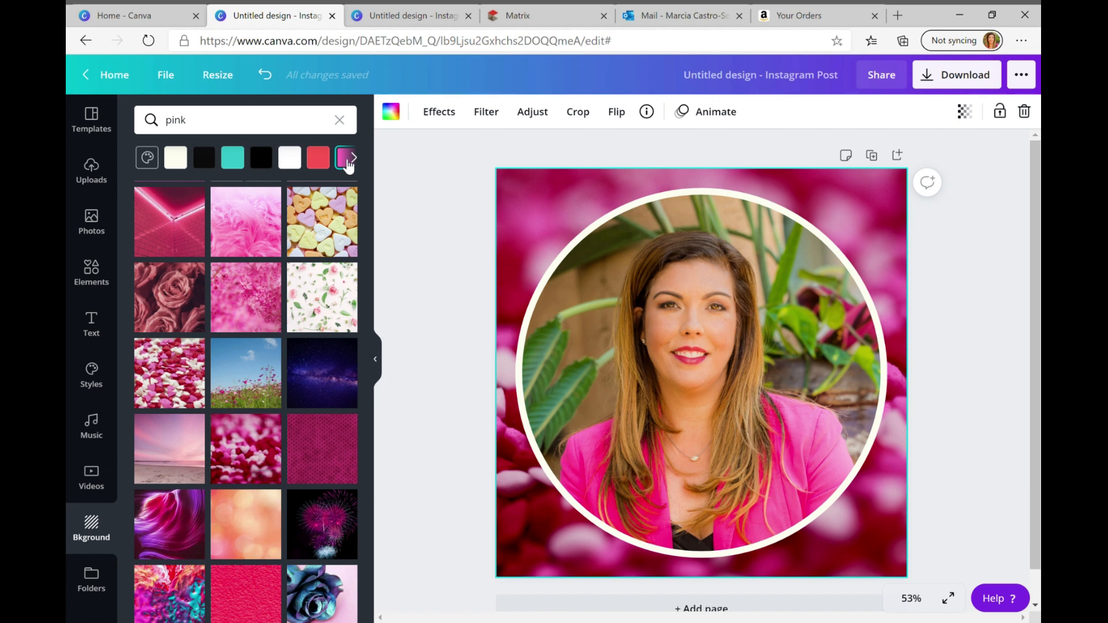
left_click(348, 166)
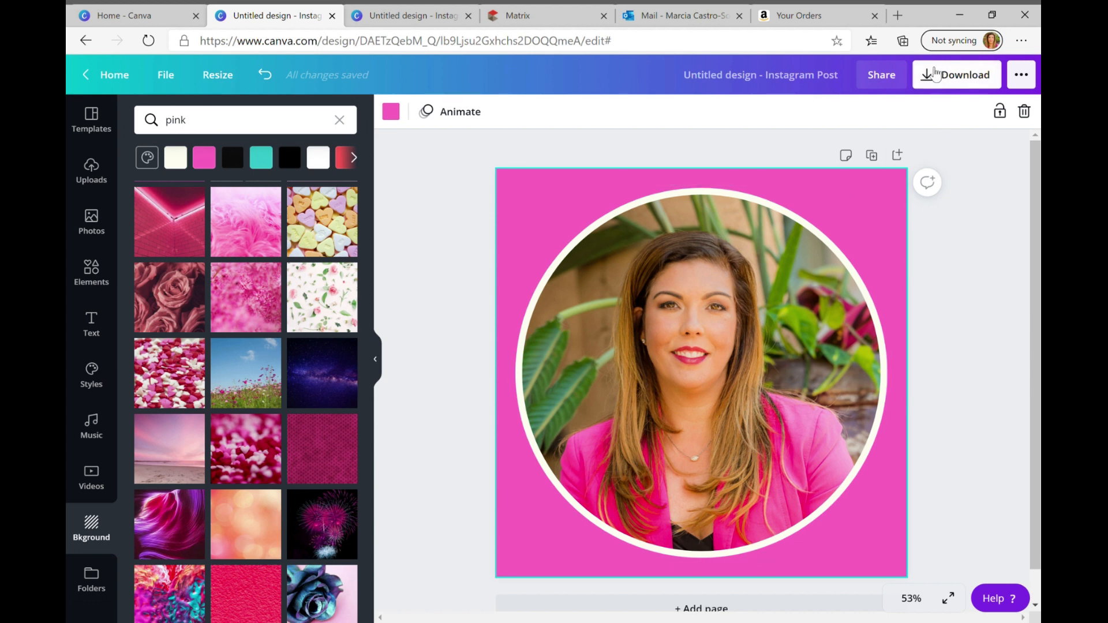
Download the finished design as a JPG at size 1 and quality 80, and return to the editor
left_click(932, 82)
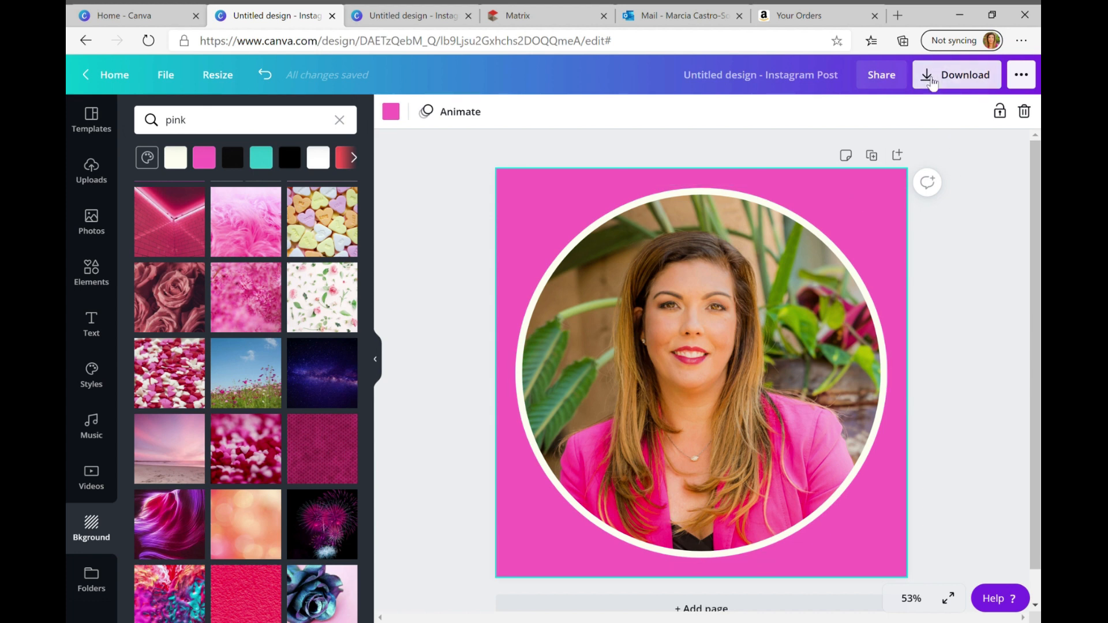
left_click(919, 181)
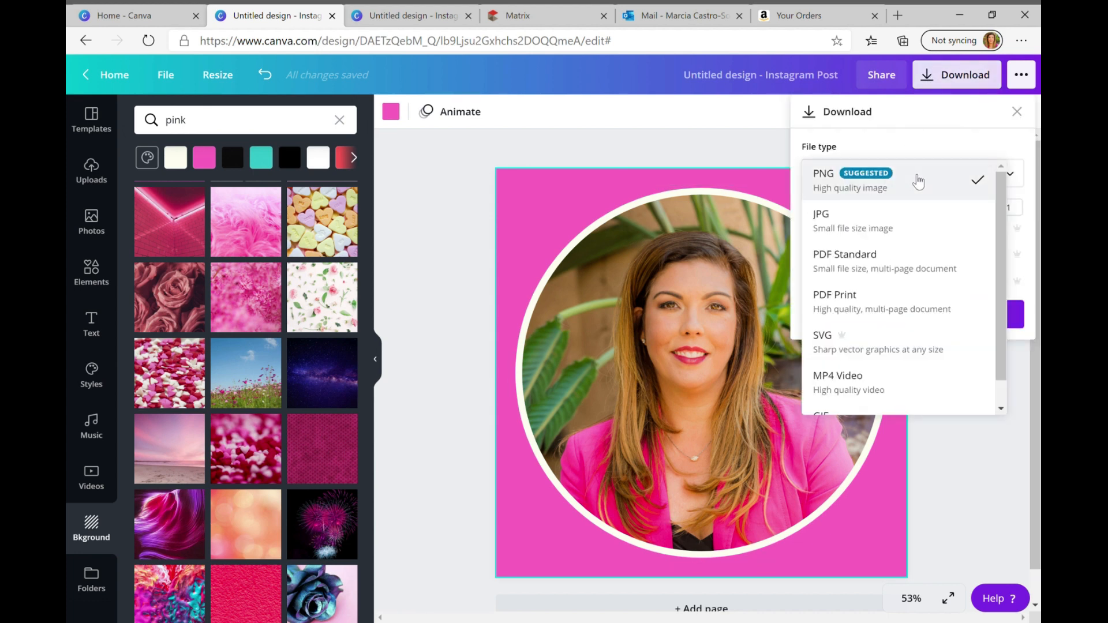
left_click(877, 244)
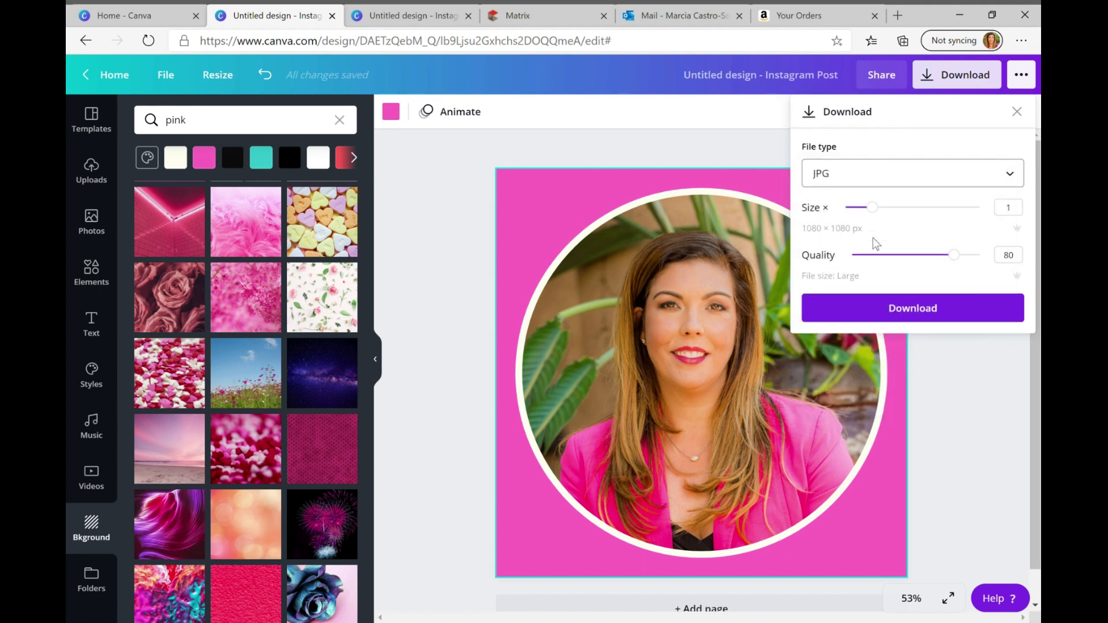
left_click(873, 314)
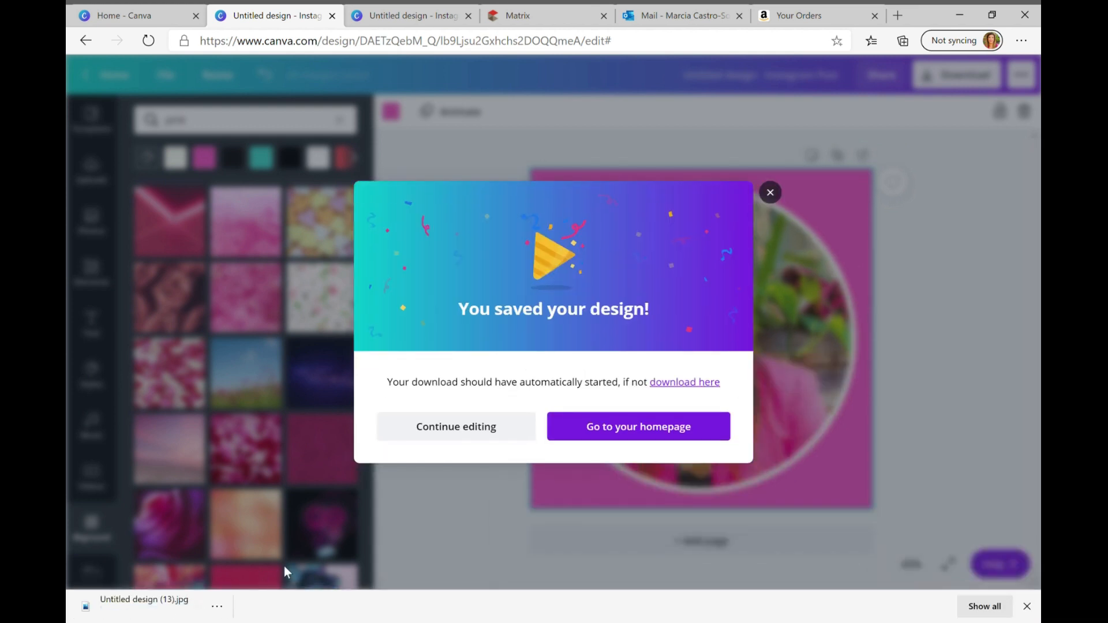
left_click(771, 194)
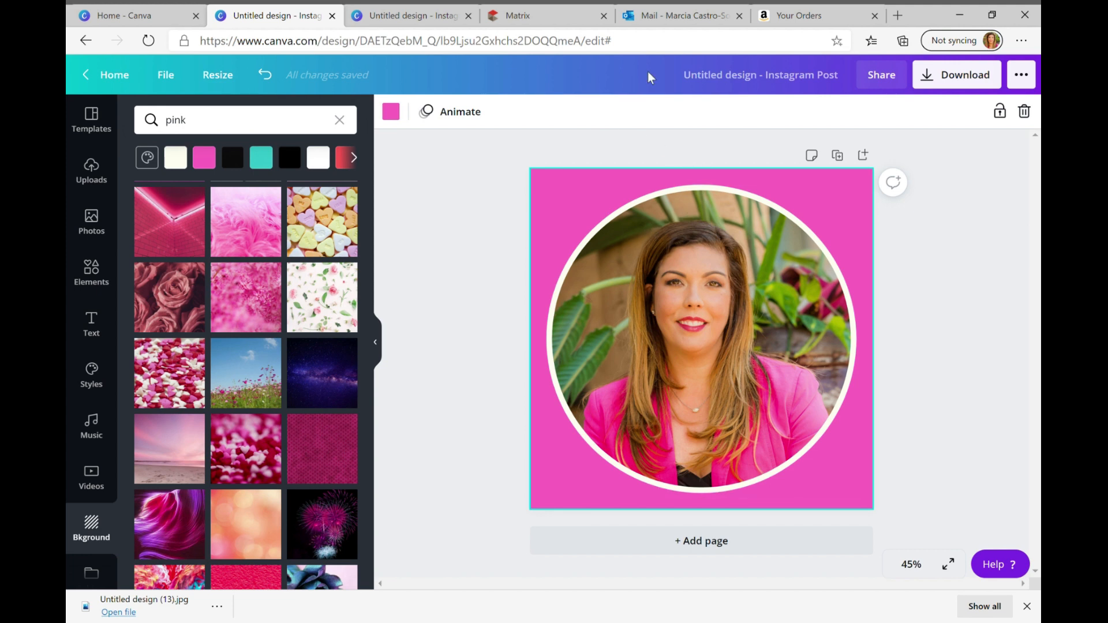
Switch to Outlook, start a new message and address it to the account owner's own Hotmail address
left_click(654, 17)
left_click(160, 117)
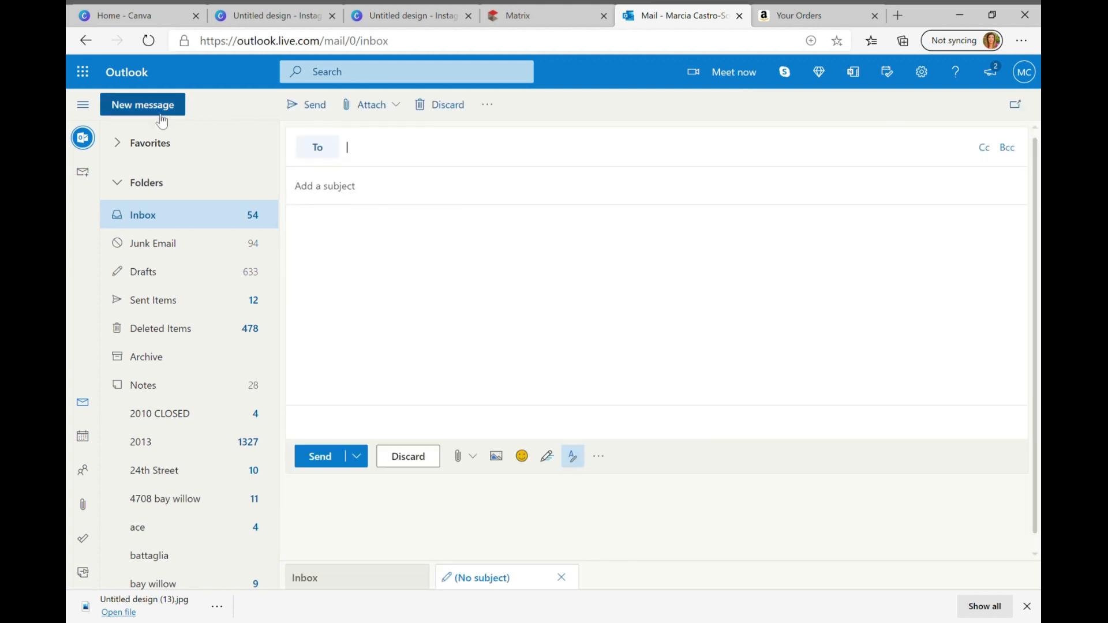
type("conta")
key("BackSpace")
key("BackSpace")
key("BackSpace")
key("BackSpace")
key("BackSpace")
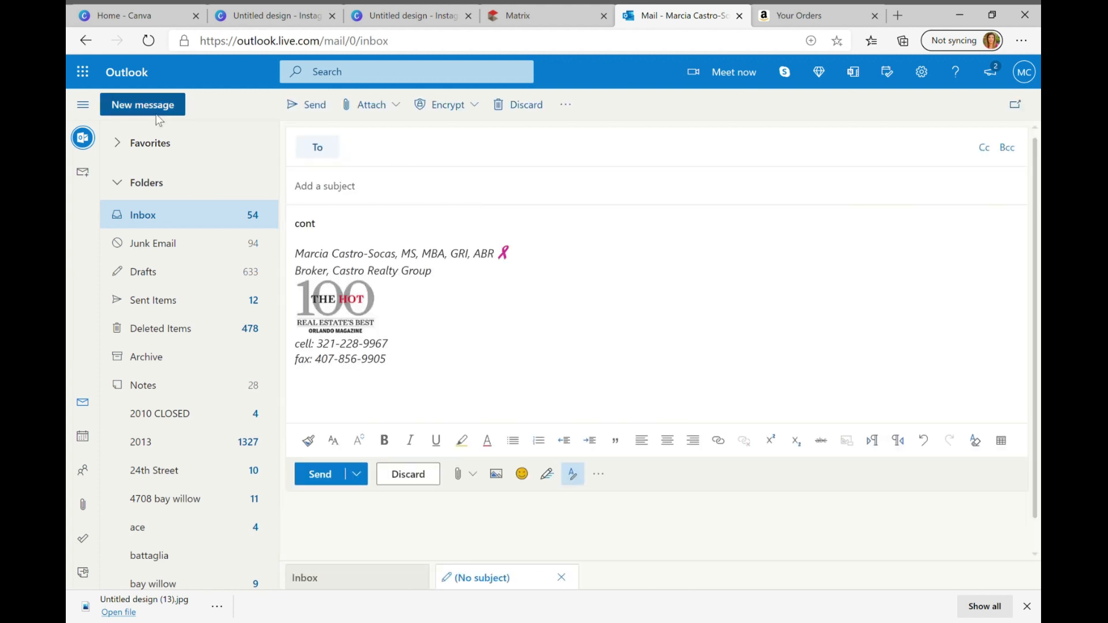
left_click(406, 164)
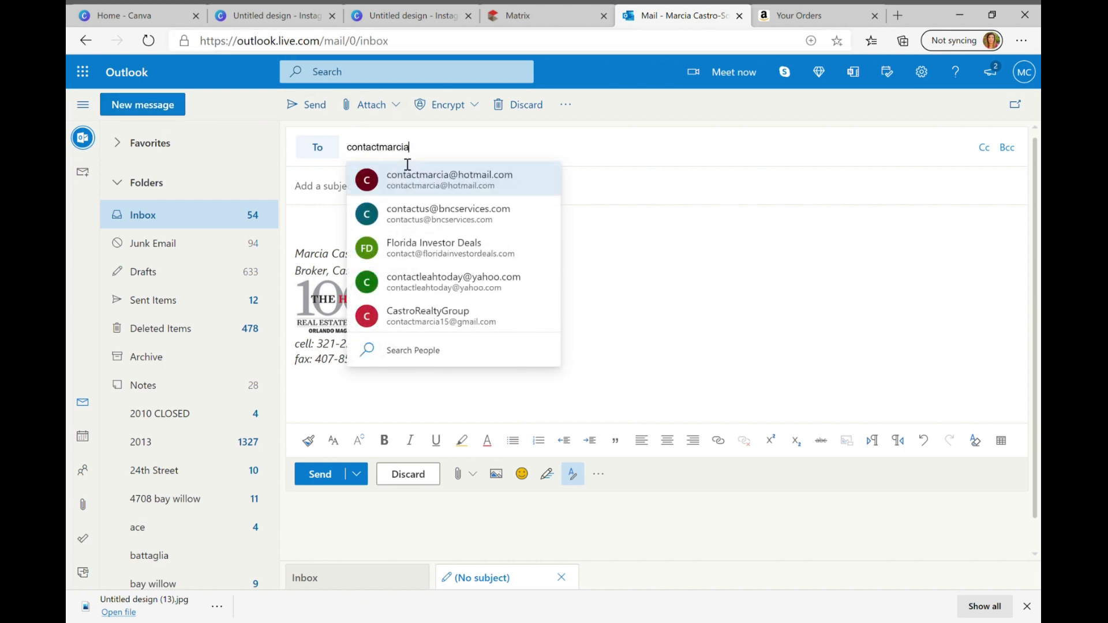
left_click(407, 173)
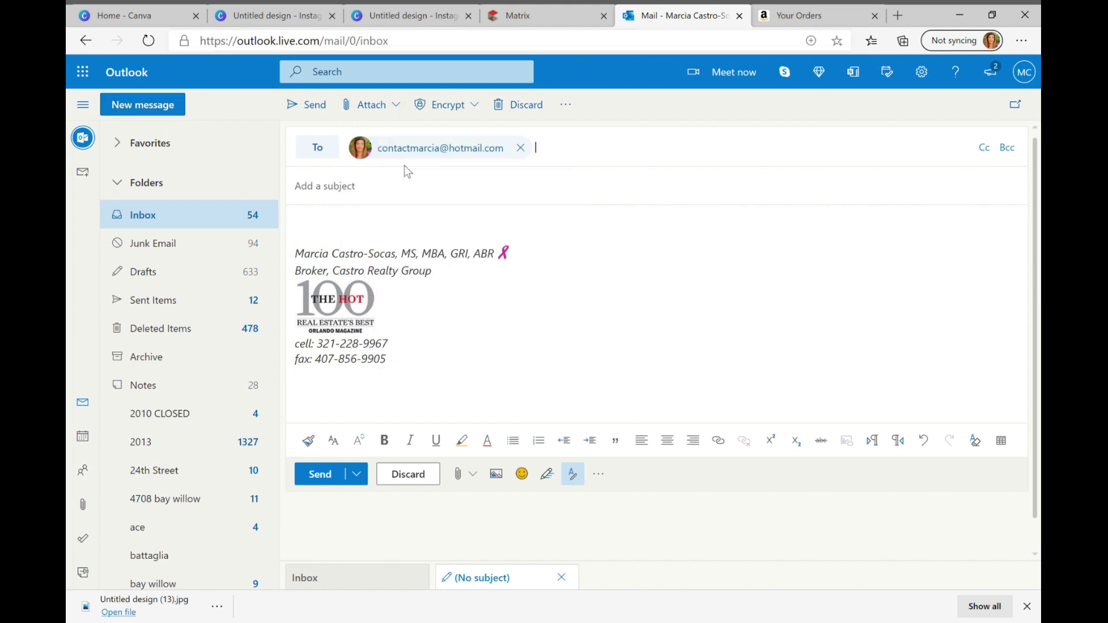
Attach the downloaded JPG of the pink circular profile picture from the computer and send the message
left_click(386, 104)
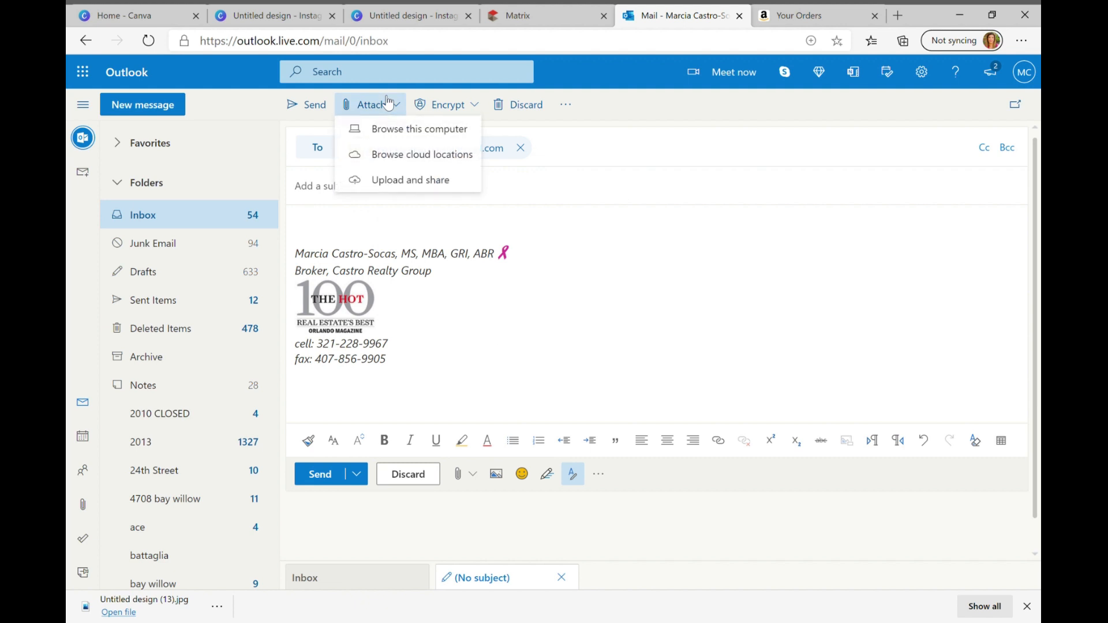
left_click(389, 137)
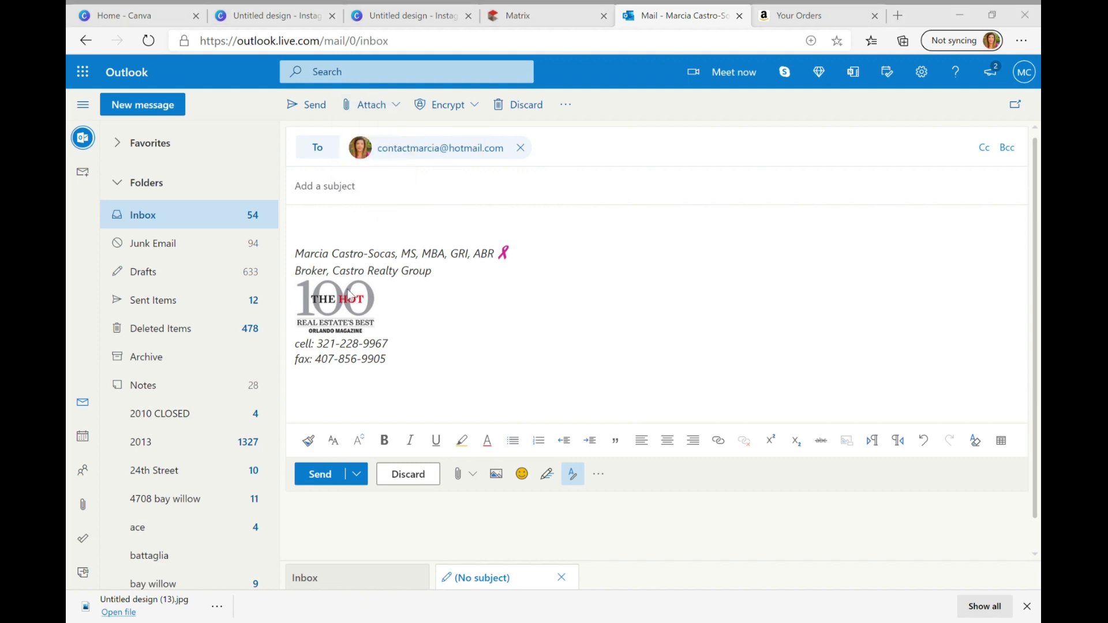
double_click(255, 163)
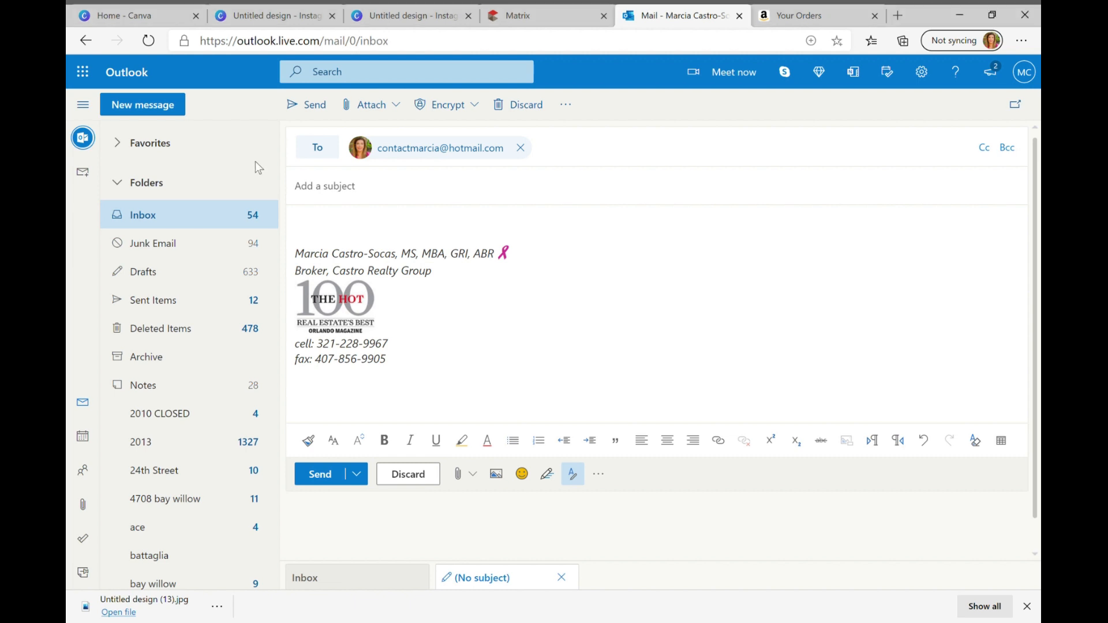
left_click(332, 538)
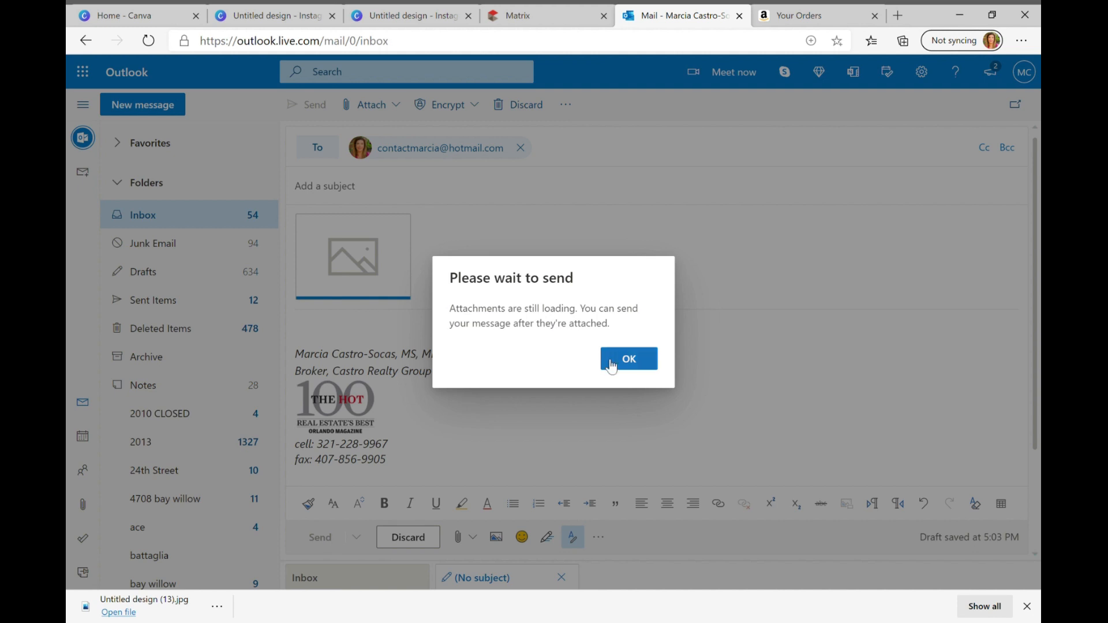
left_click(631, 360)
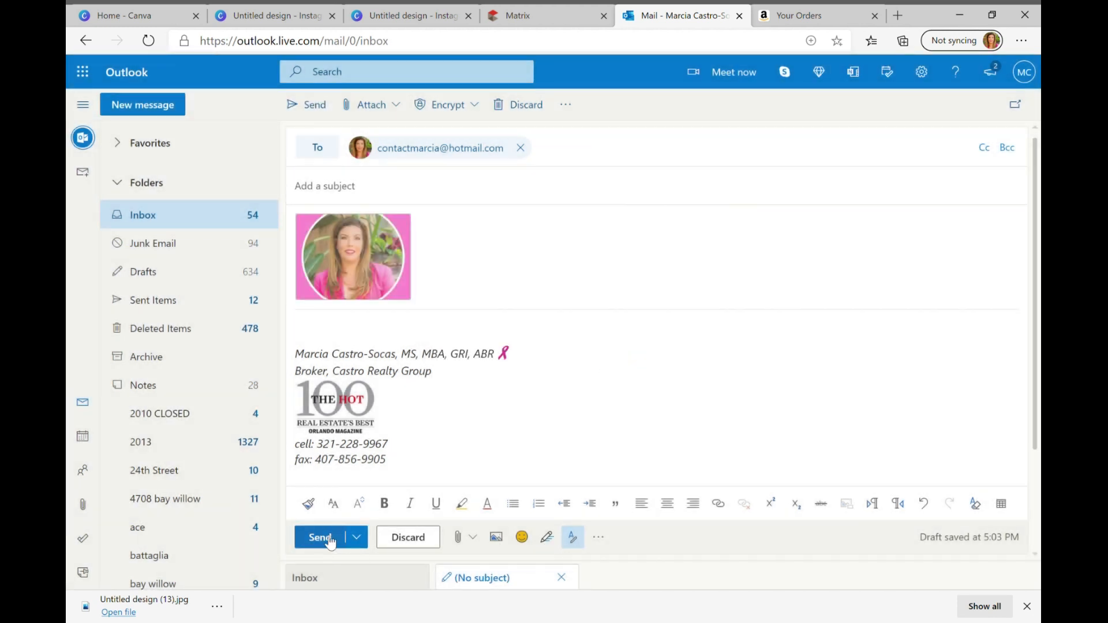
left_click(330, 540)
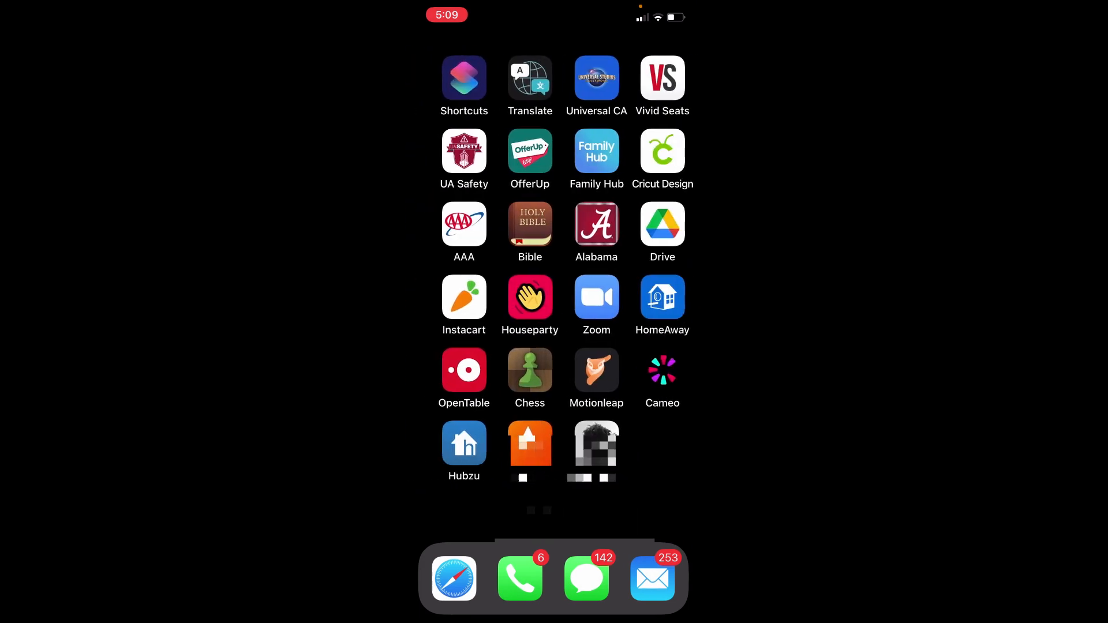
Switch to Clubhouse on the phone and replace the profile photo with the solid pink circular picture from the photo library
left_click(587, 443)
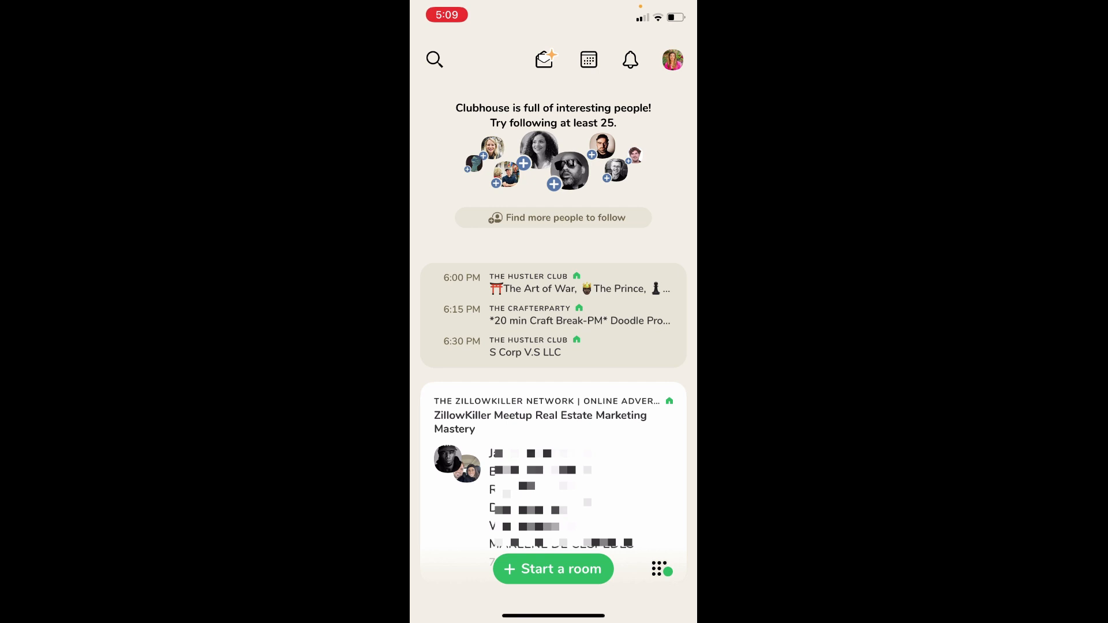
left_click(672, 60)
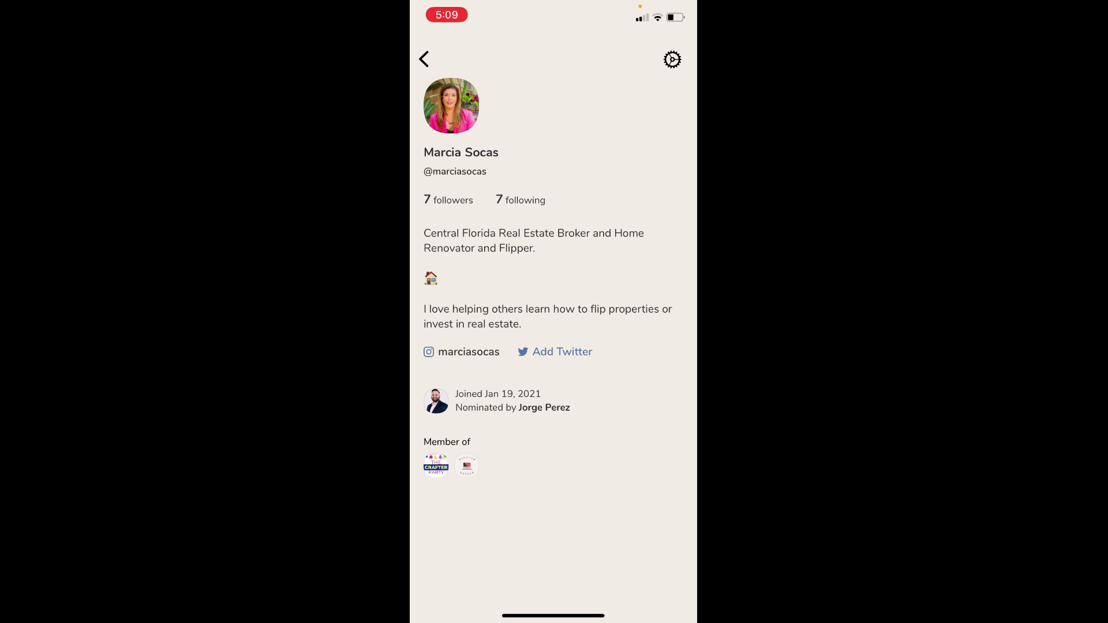
left_click(451, 106)
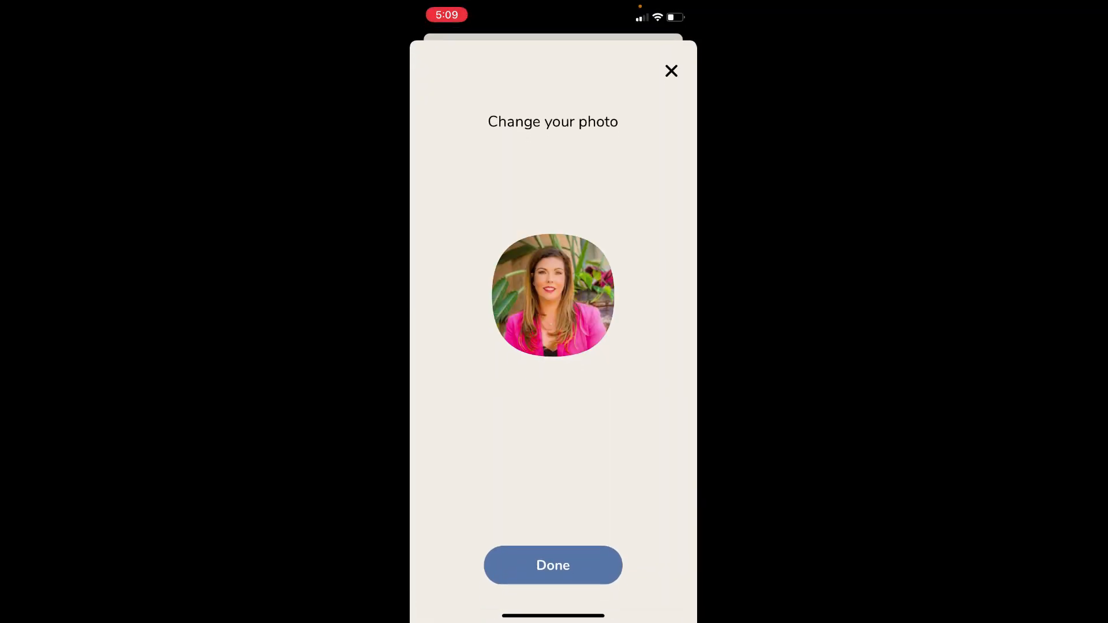
left_click(553, 295)
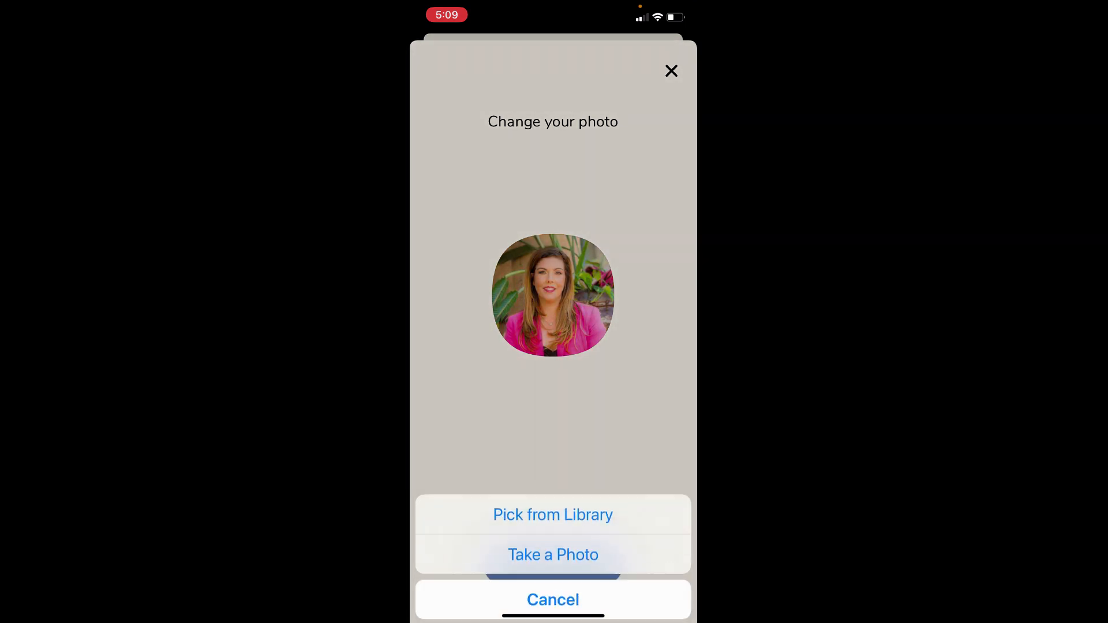
left_click(553, 495)
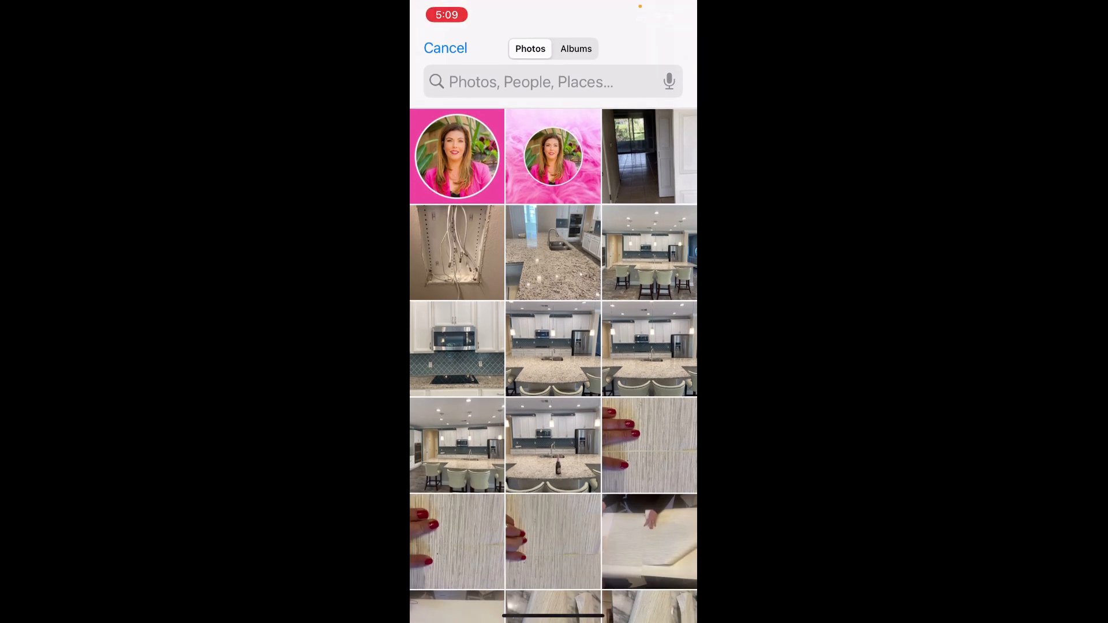
left_click(456, 156)
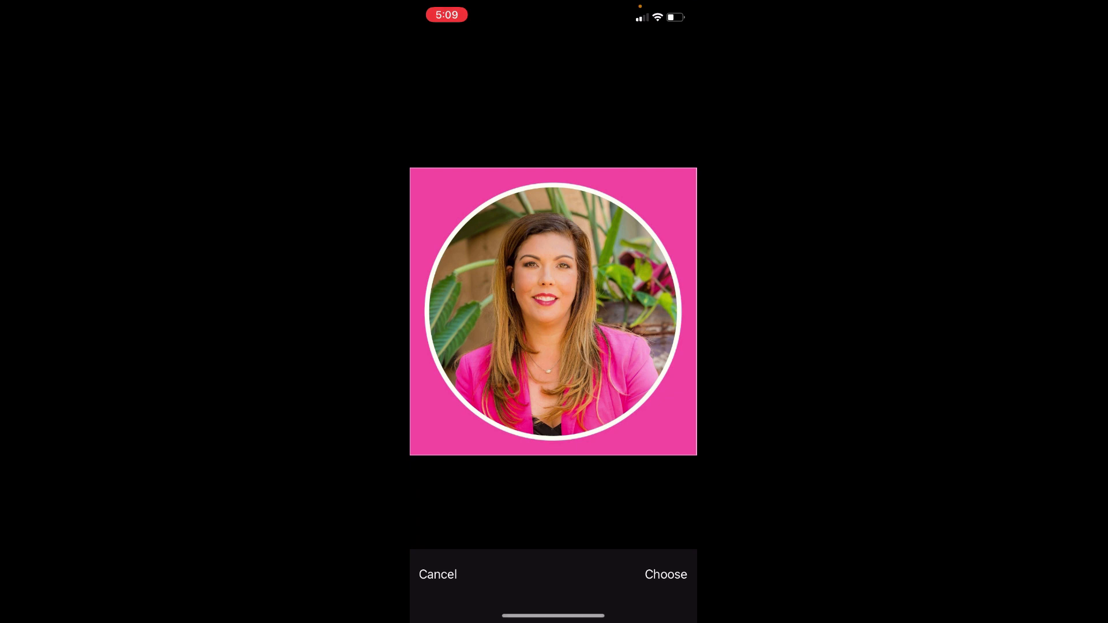
left_click(665, 575)
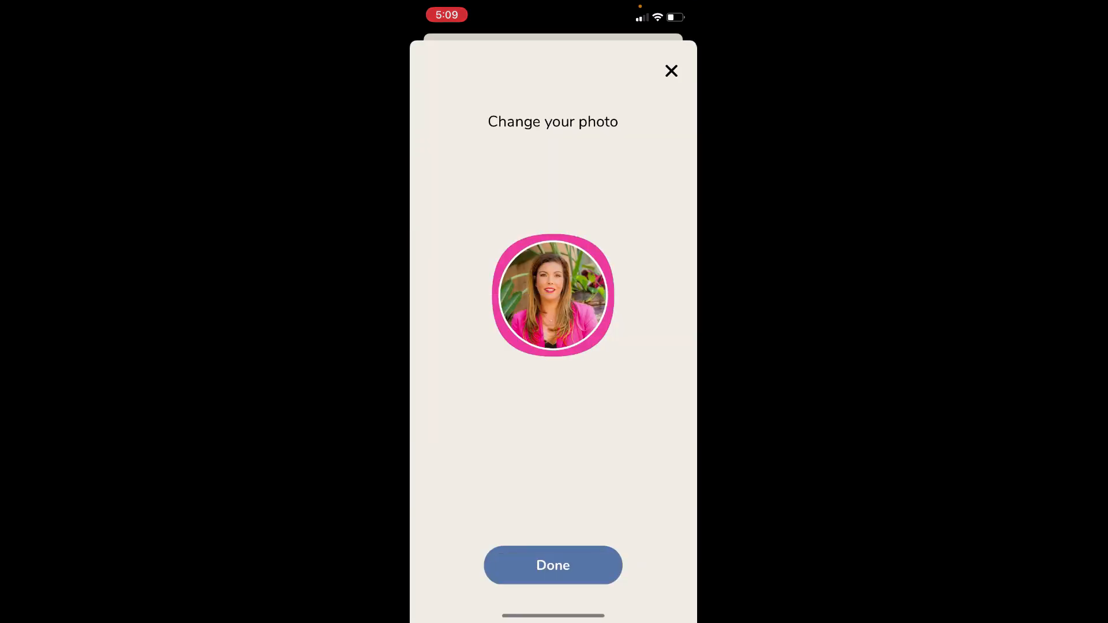
left_click(553, 565)
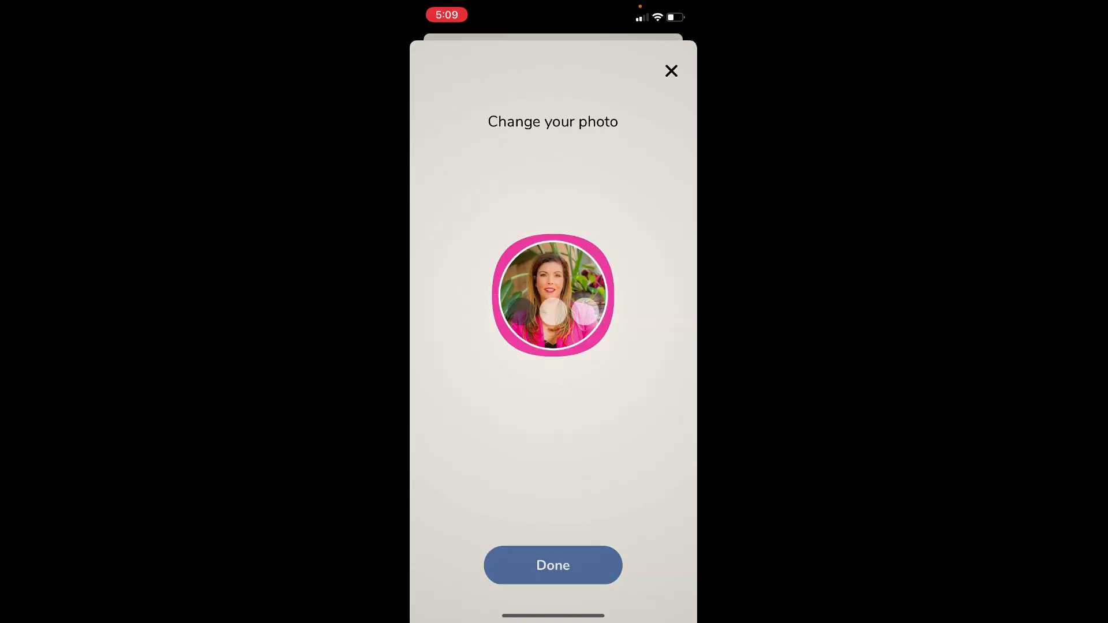